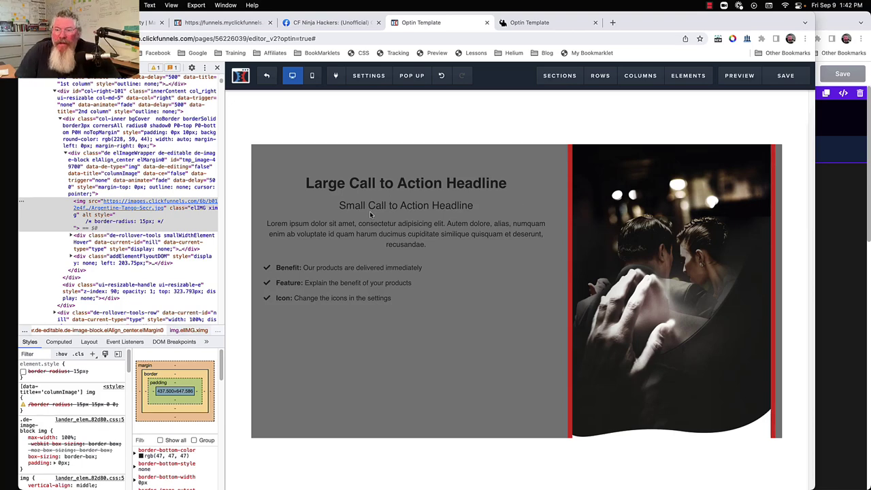
# - Switch to the CF Ninja Hackers Facebook group post about pushing an image past its column
pyautogui.click(317, 22)
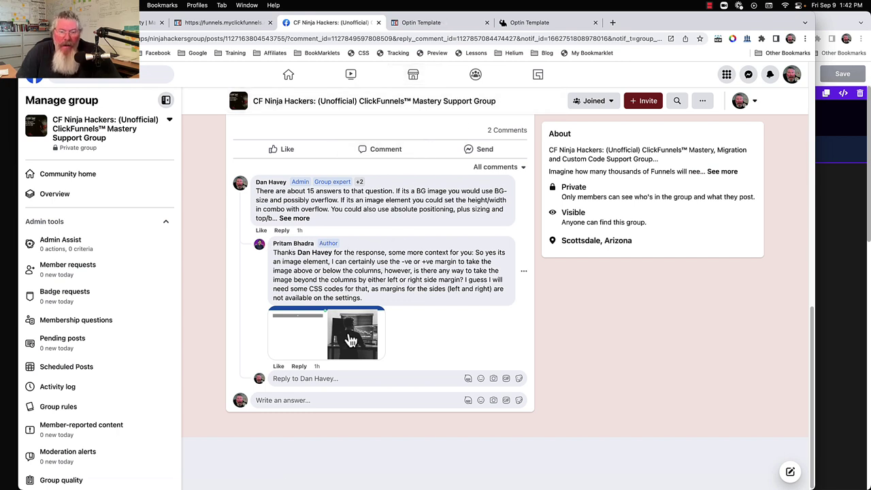
# - After reading the member's question, go back to the Optin Template editor
pyautogui.click(420, 23)
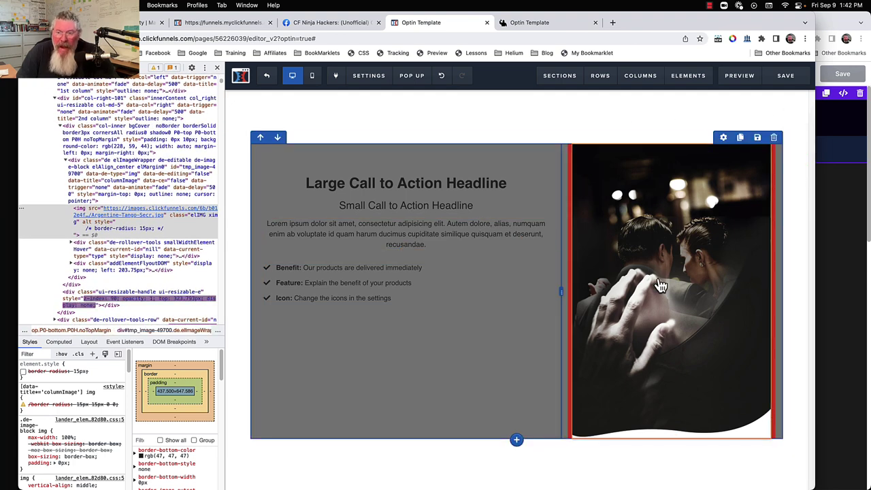
# - Drag the couple photo under the left column's bullet list and close the developer tools
pyautogui.moveTo(673, 274); pyautogui.dragTo(358, 315)
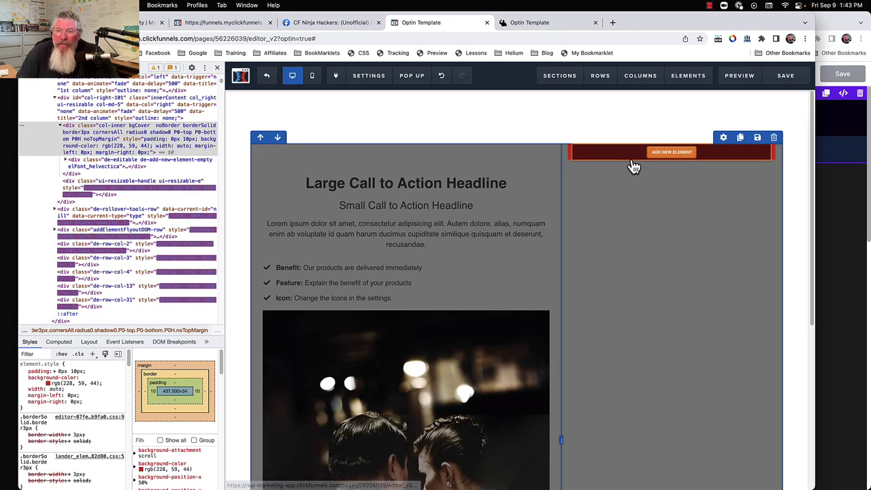
pyautogui.moveTo(562, 81)
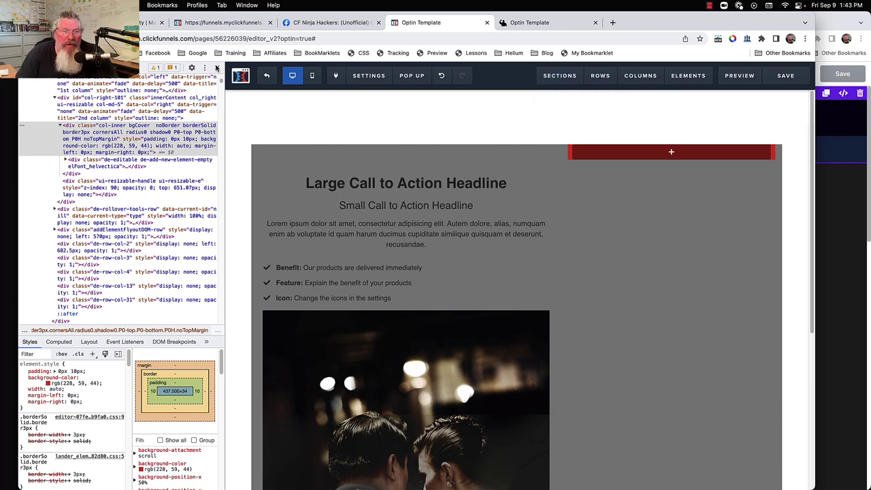
pyautogui.press('super+alt+i')
# - Open the 2 column row's settings from the rows list, then close them
pyautogui.click(573, 114)
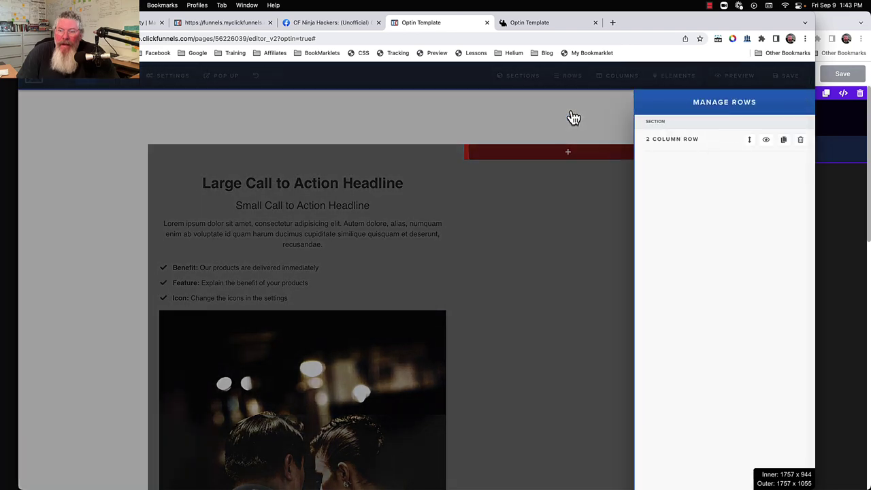
pyautogui.click(660, 147)
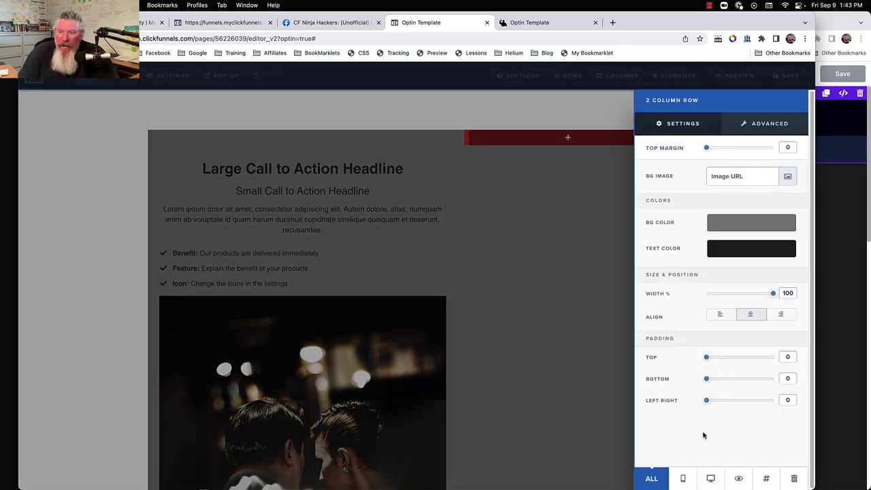
pyautogui.click(594, 210)
# - Set the second column's left-right, bottom and top padding to 0
pyautogui.click(614, 86)
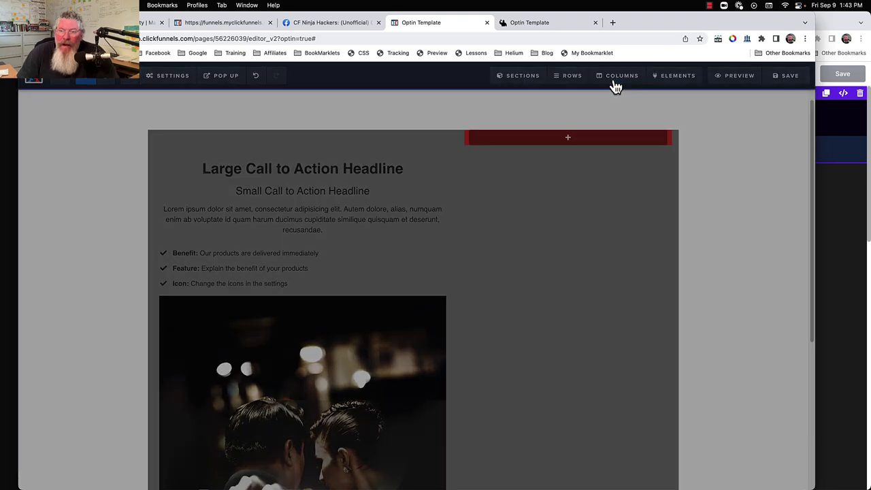
pyautogui.click(658, 162)
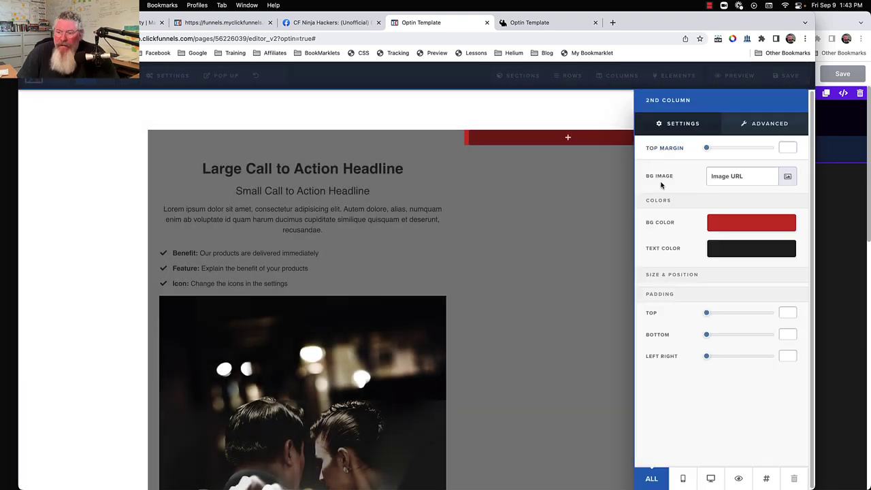
pyautogui.click(707, 357)
pyautogui.click(707, 334)
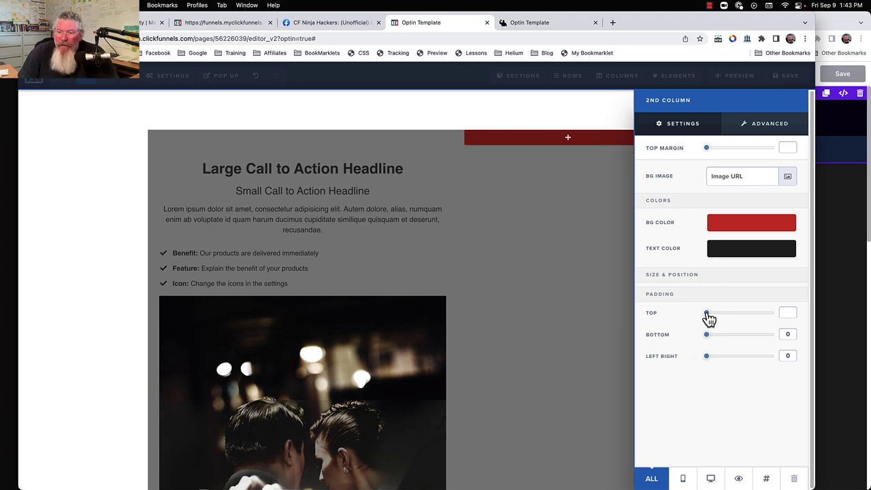
pyautogui.click(706, 313)
pyautogui.click(617, 119)
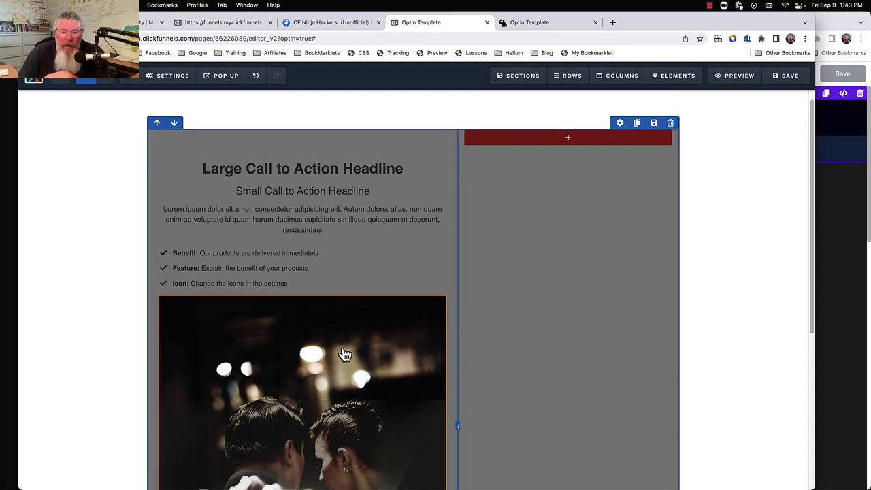
# - Nudge the photo toward the right column and recheck the second column settings
pyautogui.moveTo(345, 354)
pyautogui.mouseDown()
pyautogui.moveTo(435, 283)
pyautogui.moveTo(568, 148)
pyautogui.moveTo(435, 288)
pyautogui.moveTo(348, 360)
pyautogui.mouseUp()
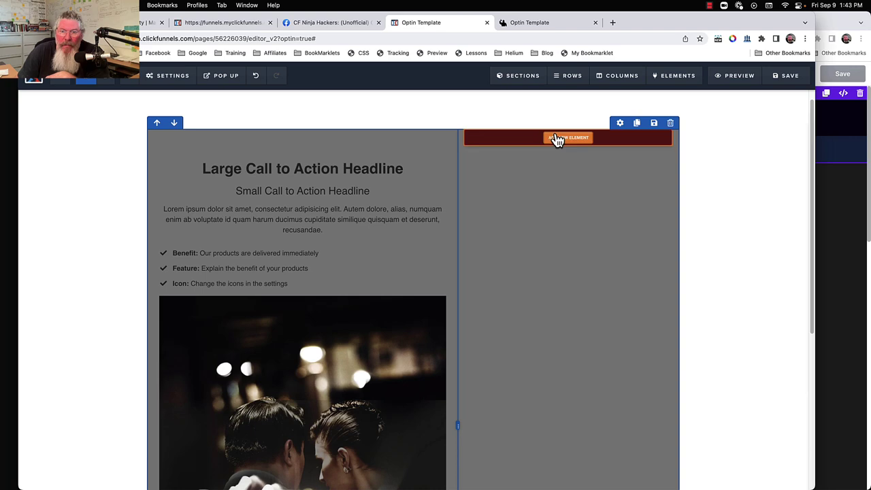
pyautogui.click(613, 87)
pyautogui.click(660, 169)
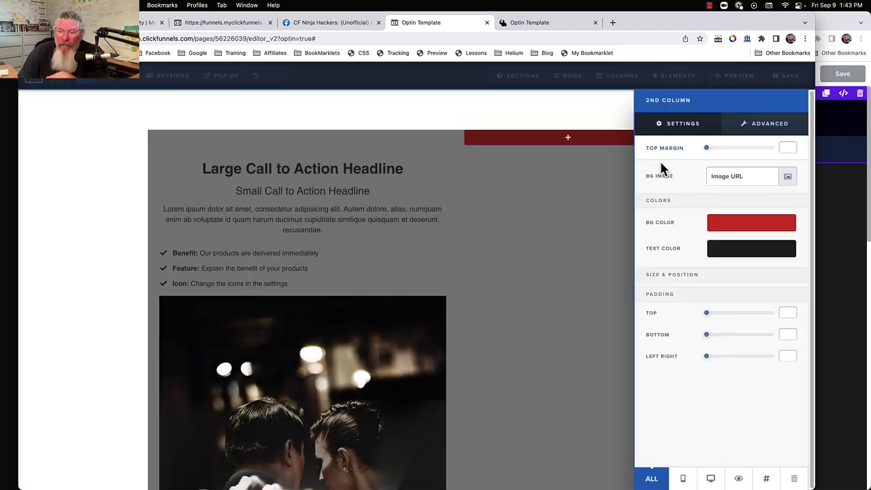
pyautogui.click(533, 253)
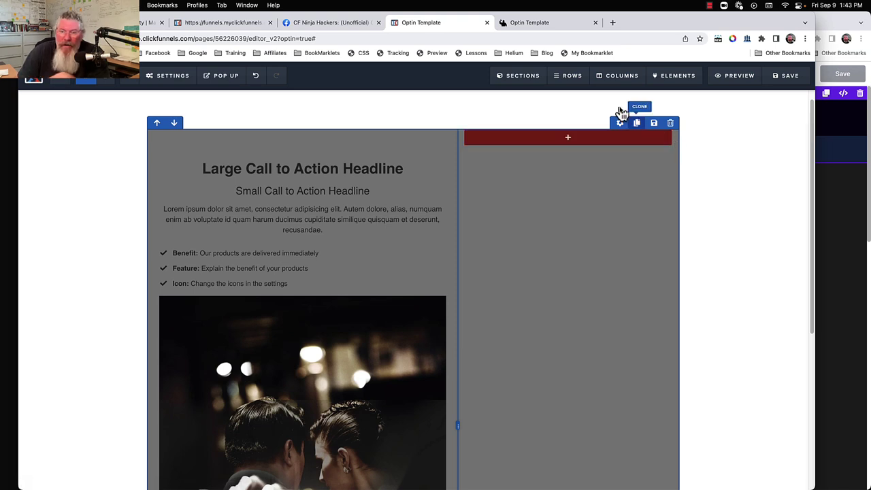
# - Test the 2 column row's left-right padding, reset it, and close the row settings
pyautogui.click(562, 98)
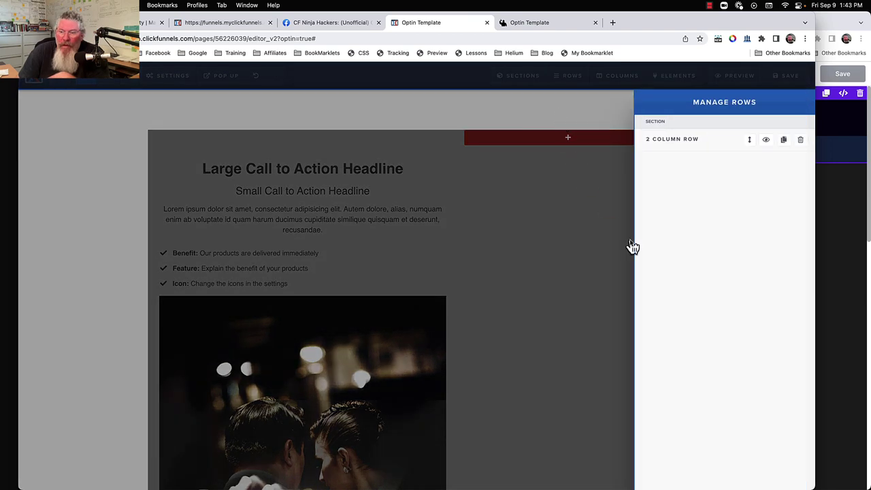
pyautogui.click(667, 141)
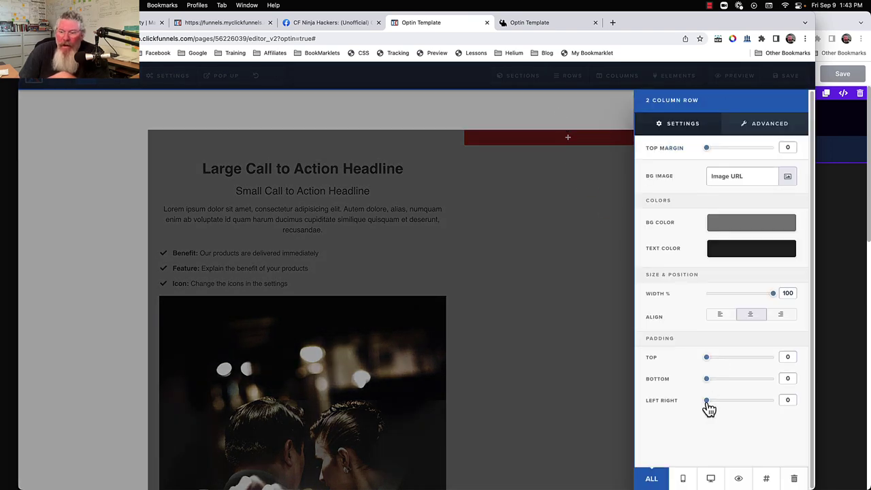
pyautogui.moveTo(708, 406); pyautogui.dragTo(689, 408)
pyautogui.click(571, 261)
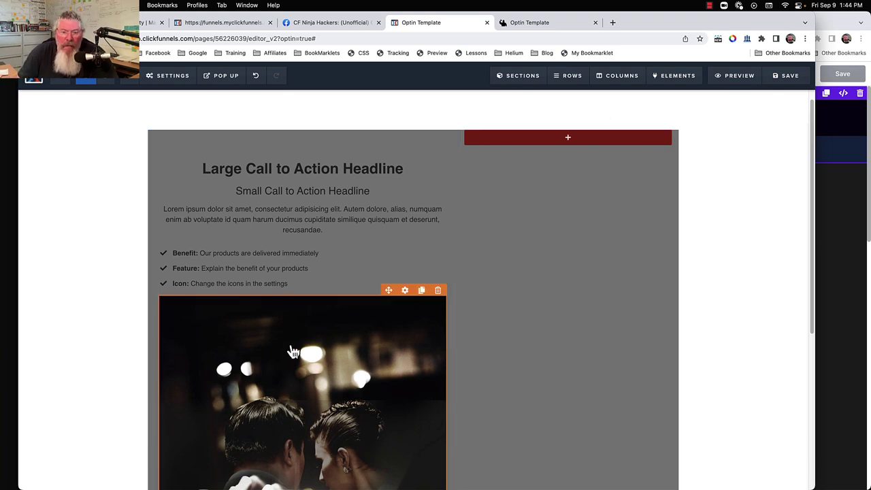
# - Move the couple photo into the right column and test that column's left-right padding
pyautogui.moveTo(291, 349); pyautogui.dragTo(566, 138)
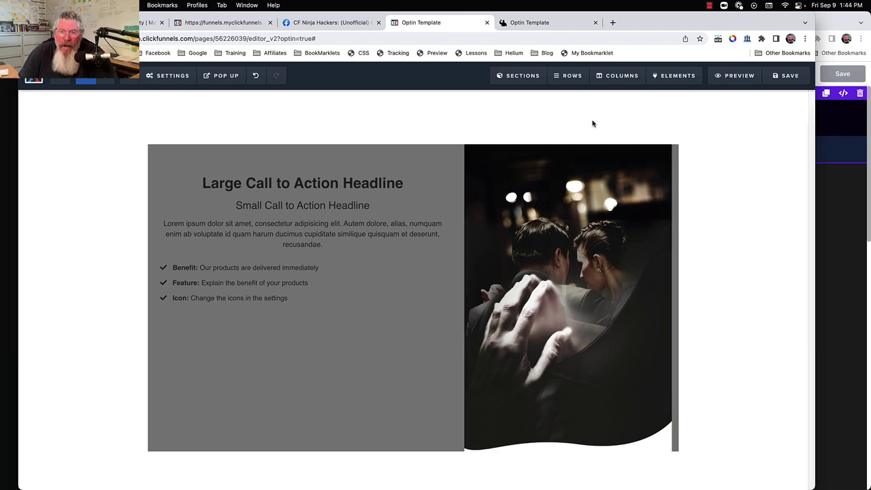
pyautogui.click(619, 80)
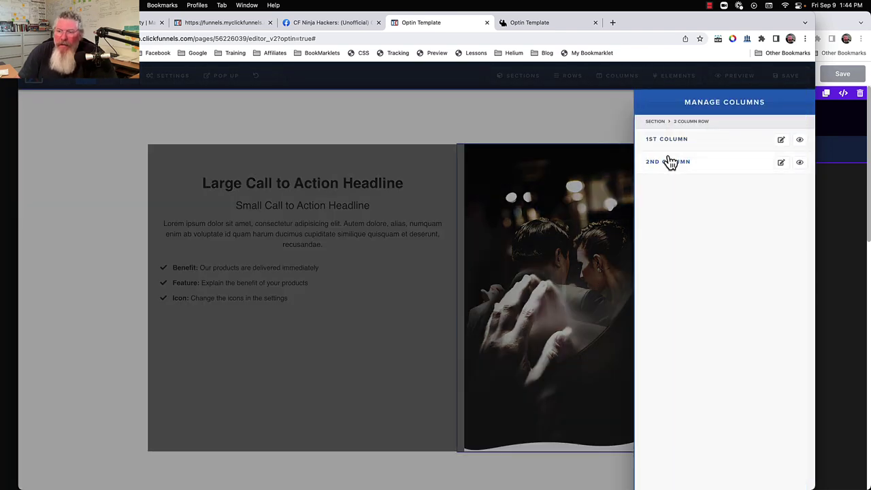
pyautogui.click(668, 162)
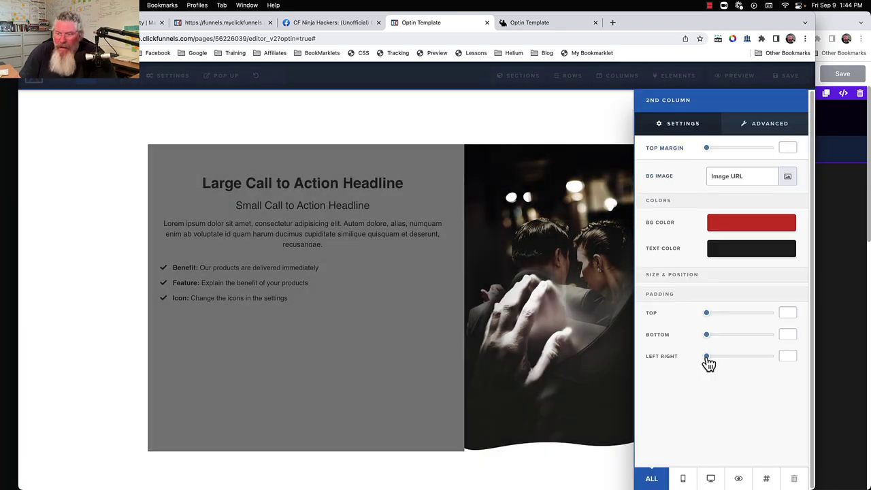
pyautogui.moveTo(707, 362)
pyautogui.mouseDown()
pyautogui.moveTo(745, 363)
pyautogui.moveTo(697, 365)
pyautogui.mouseUp()
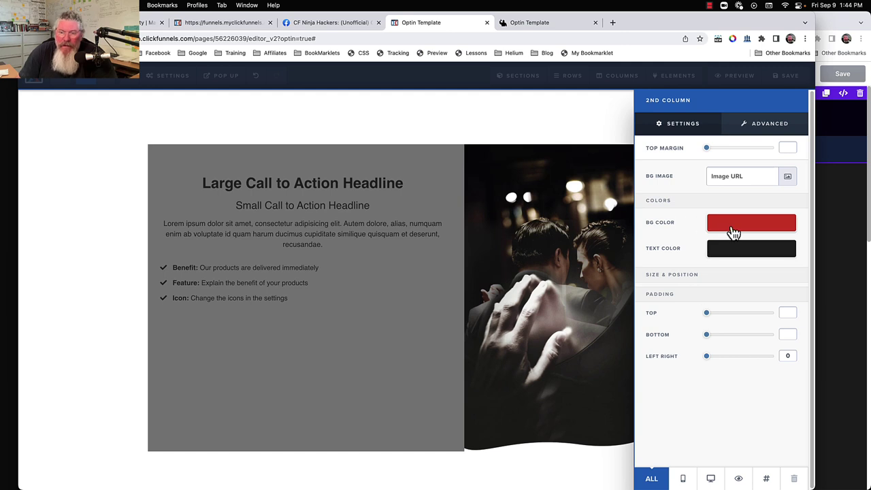
pyautogui.click(568, 198)
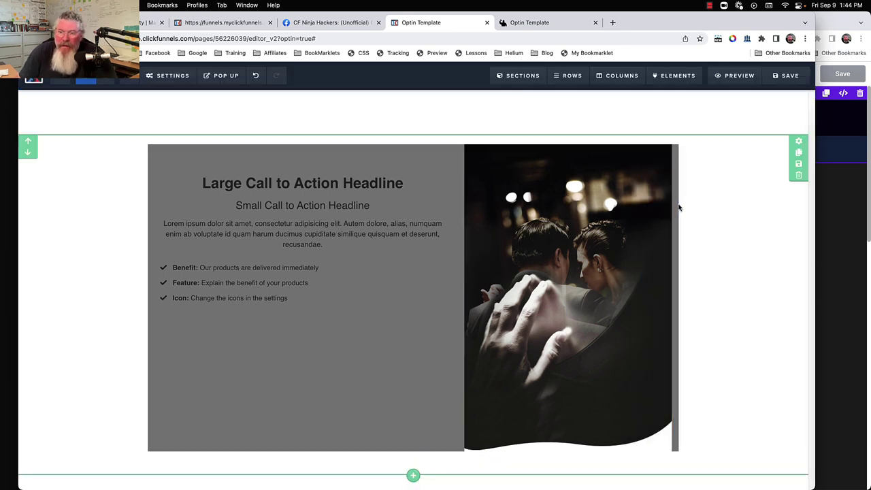
# - Bring up the second column's Advanced style settings
pyautogui.click(617, 77)
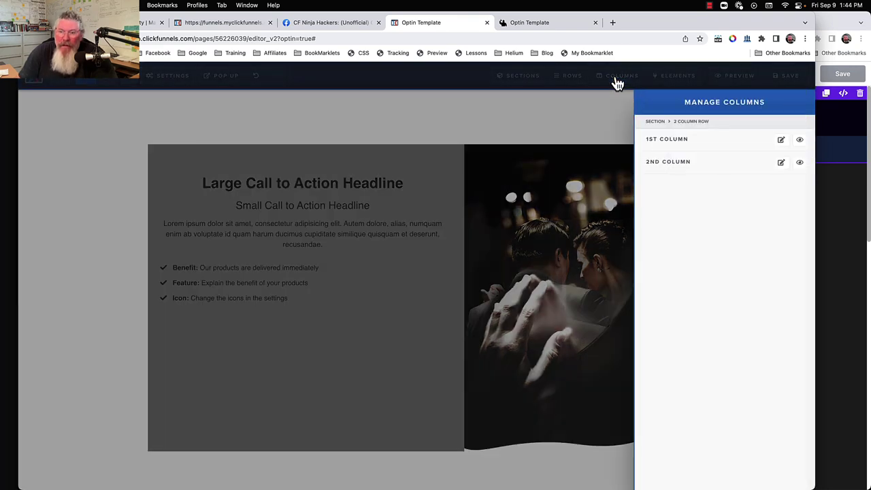
pyautogui.click(669, 166)
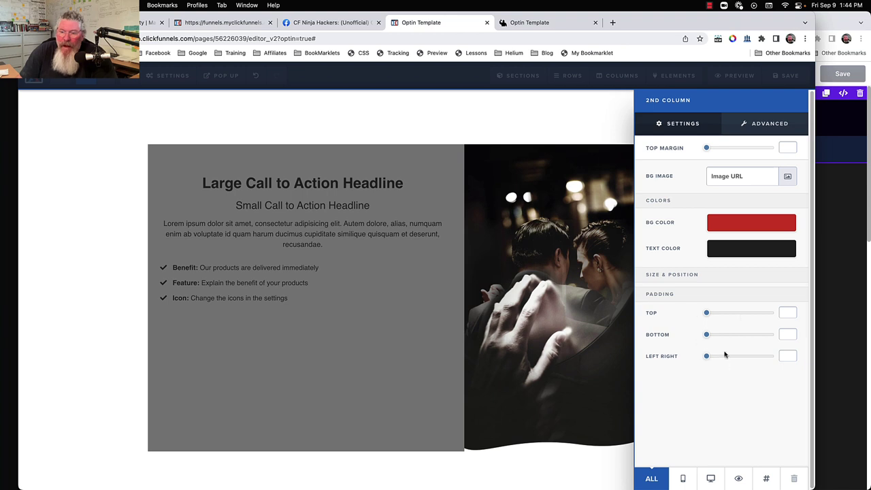
pyautogui.click(768, 124)
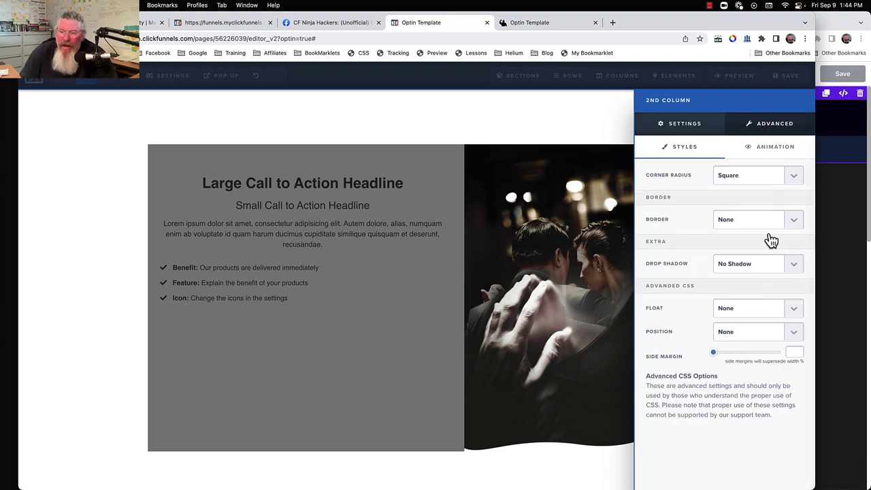
pyautogui.moveTo(714, 355)
pyautogui.mouseDown()
pyautogui.moveTo(771, 356)
pyautogui.moveTo(730, 356)
pyautogui.mouseUp()
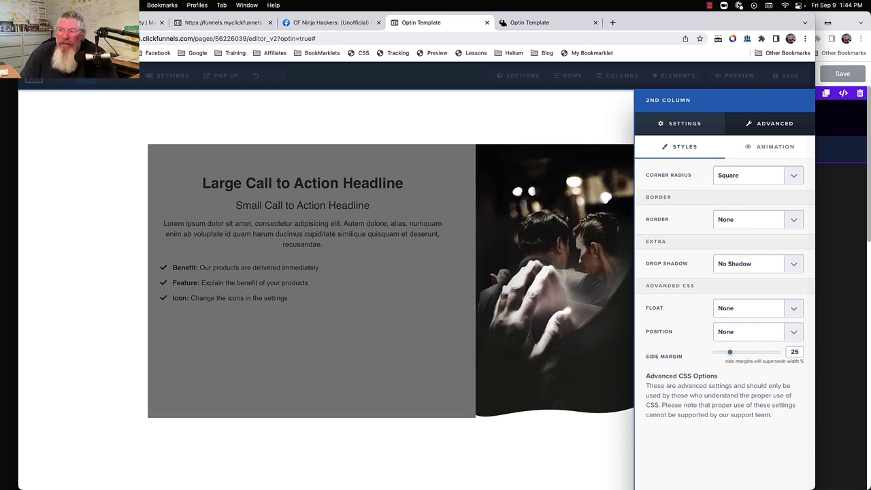
pyautogui.moveTo(827, 22); pyautogui.dragTo(864, 24)
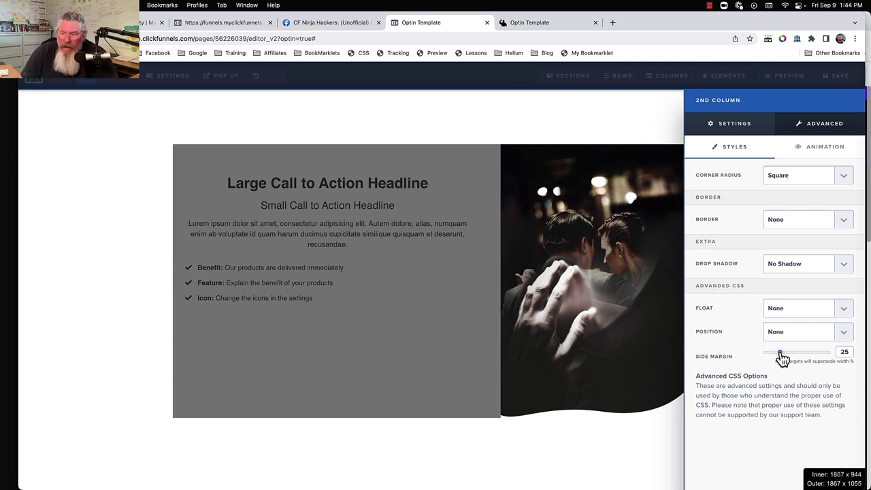
pyautogui.moveTo(781, 354); pyautogui.dragTo(824, 357)
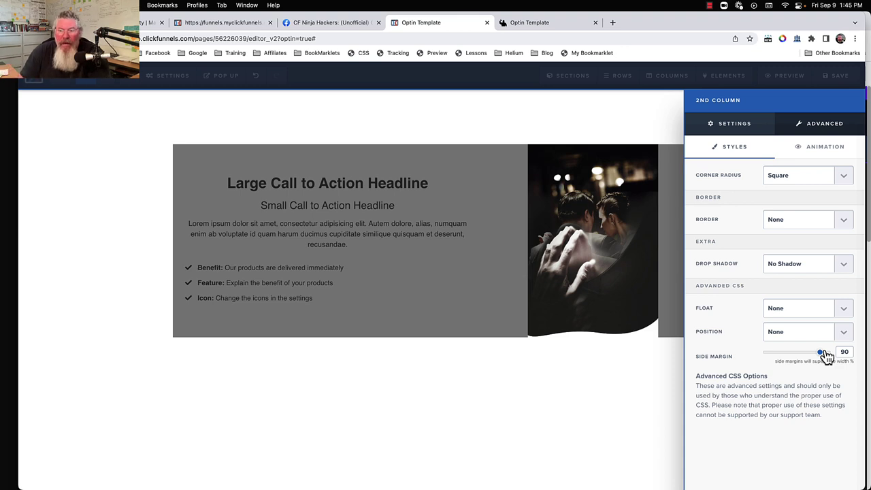
pyautogui.moveTo(823, 355); pyautogui.dragTo(748, 347)
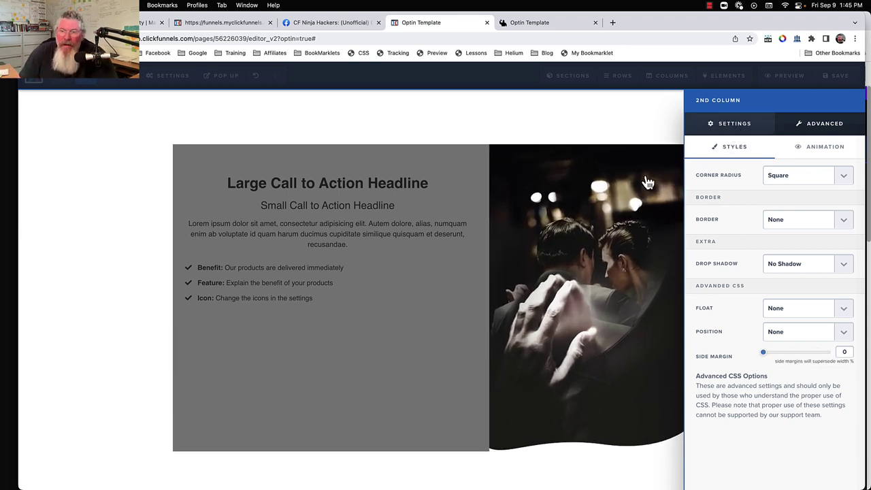
pyautogui.click(647, 181)
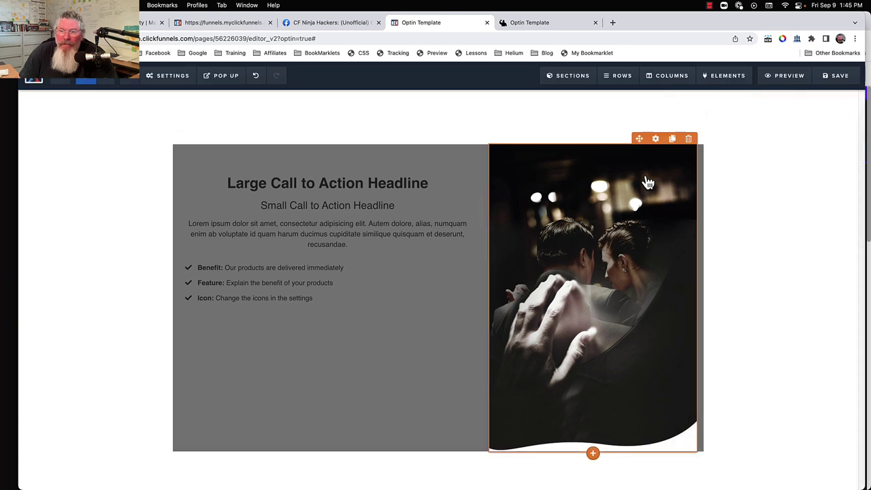
pyautogui.click(655, 141)
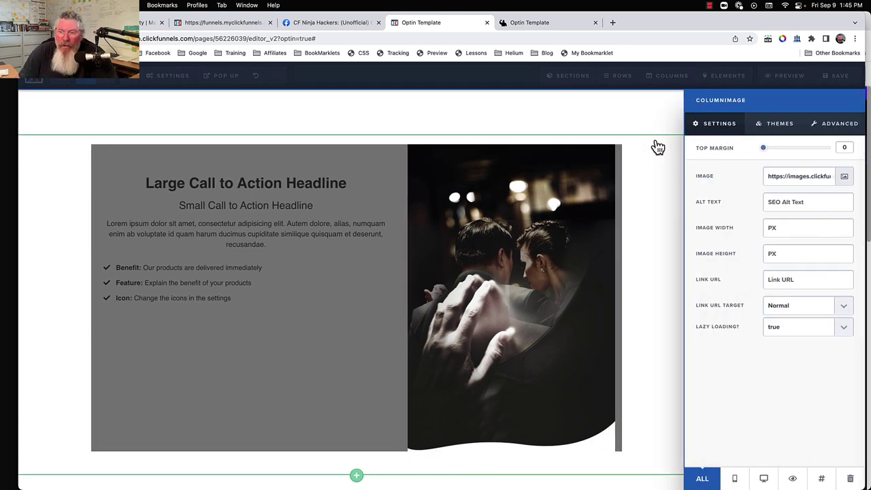
pyautogui.moveTo(765, 153)
pyautogui.mouseDown()
pyautogui.moveTo(821, 156)
pyautogui.moveTo(756, 152)
pyautogui.moveTo(820, 157)
pyautogui.moveTo(746, 159)
pyautogui.moveTo(780, 154)
pyautogui.mouseUp()
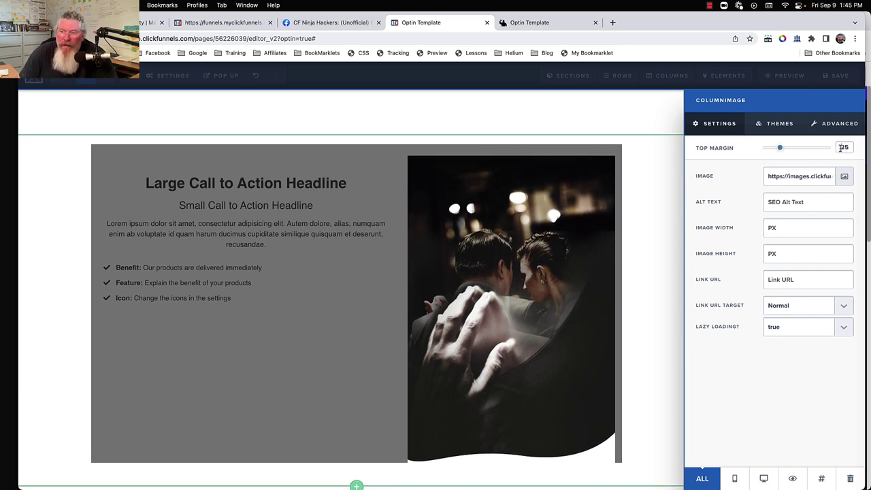
pyautogui.click(840, 148)
pyautogui.write('-')
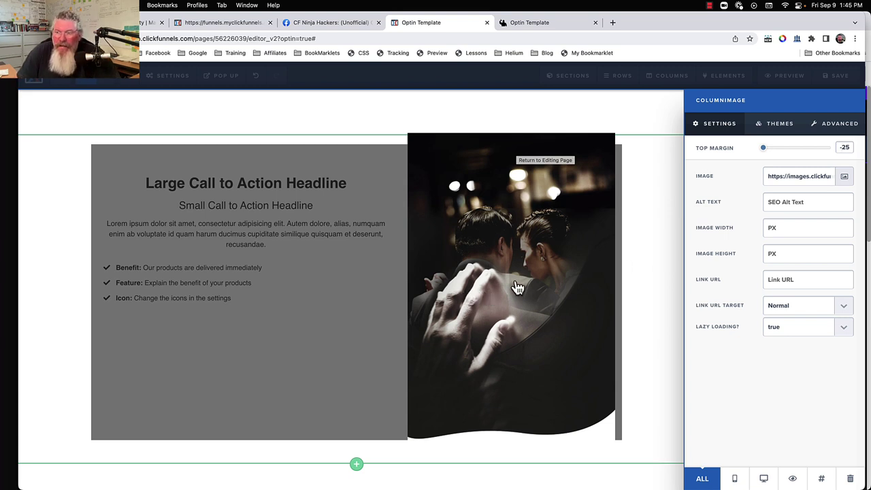
pyautogui.moveTo(765, 148); pyautogui.dragTo(742, 154)
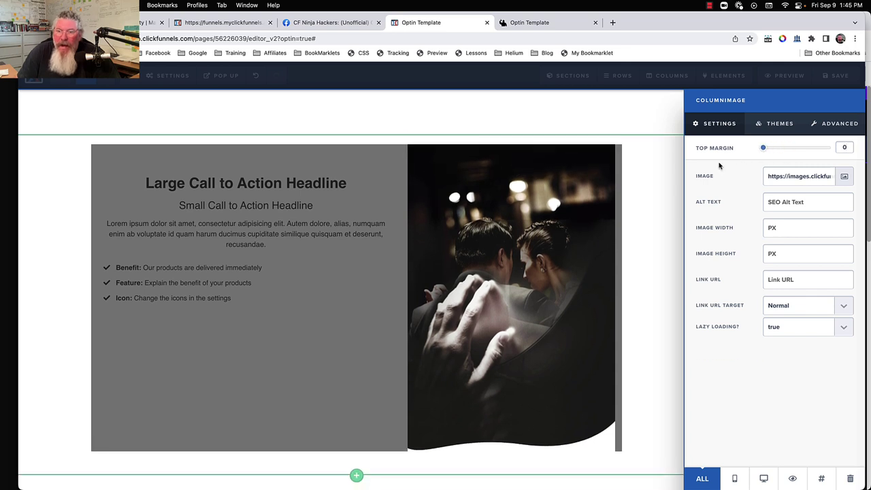
pyautogui.click(660, 210)
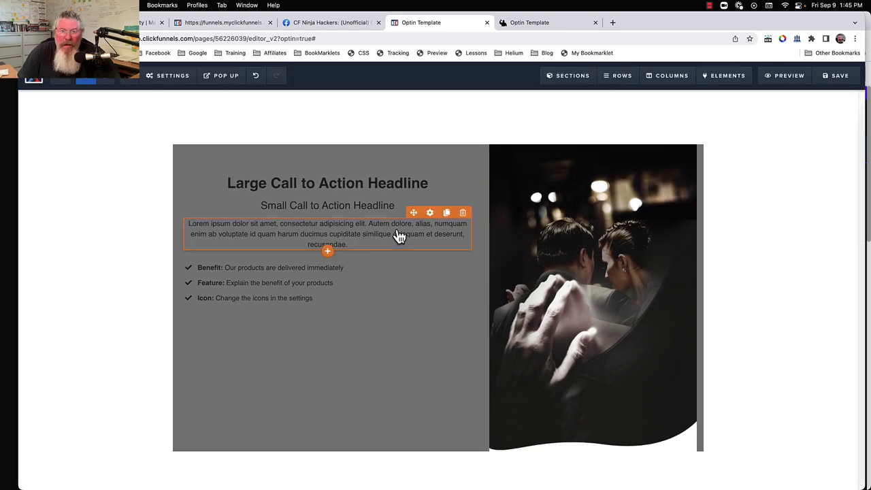
# - Look up the image's CSS title, columnImage, then reopen the custom CSS editor
pyautogui.click(361, 53)
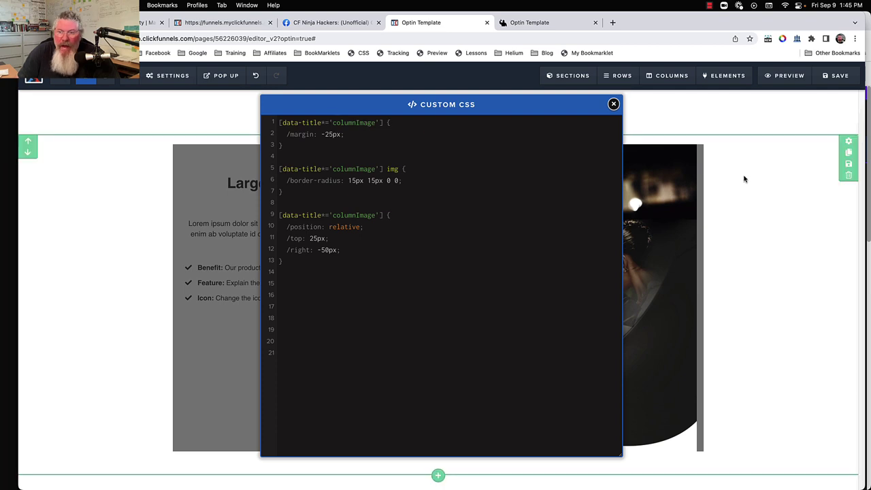
pyautogui.click(613, 103)
pyautogui.click(656, 139)
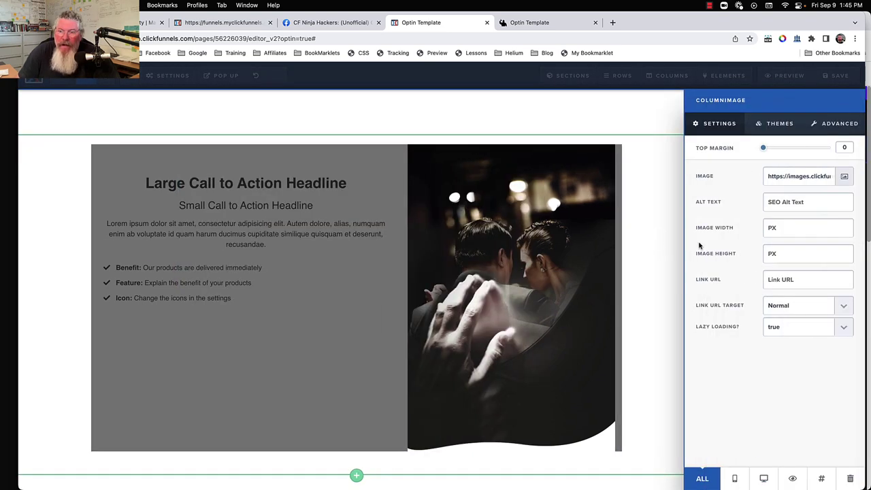
pyautogui.click(820, 480)
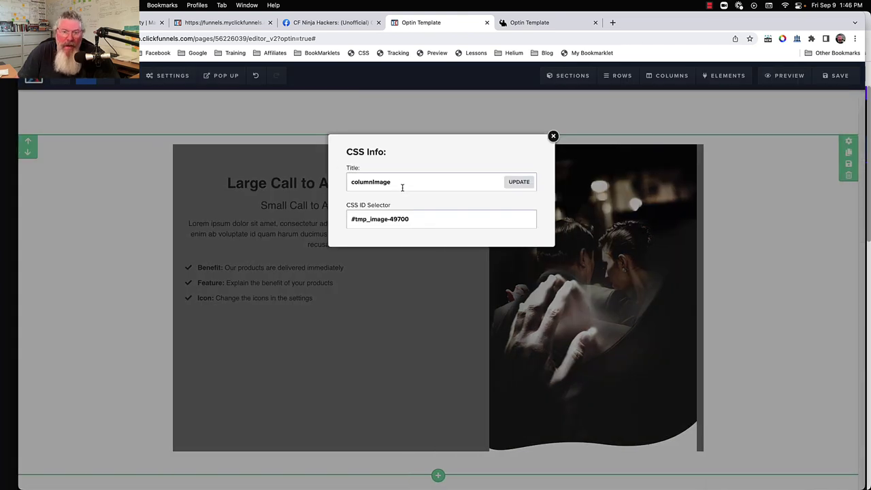
pyautogui.moveTo(391, 183); pyautogui.dragTo(340, 189)
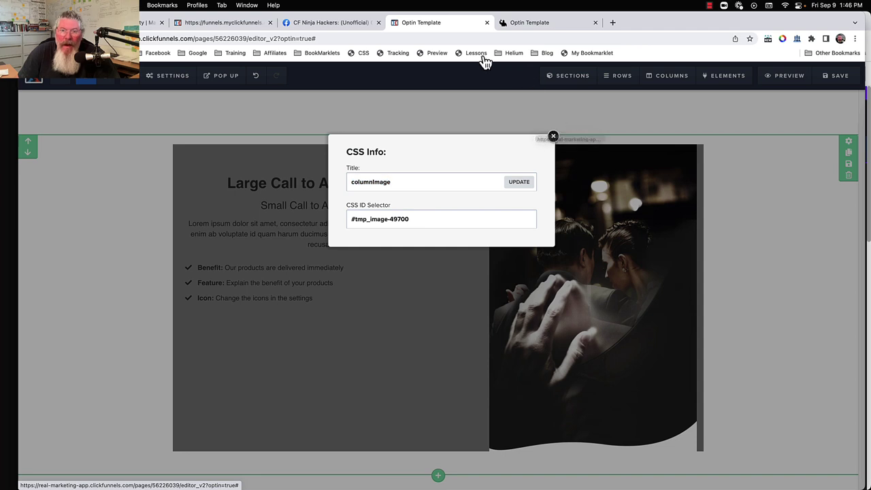
pyautogui.click(554, 141)
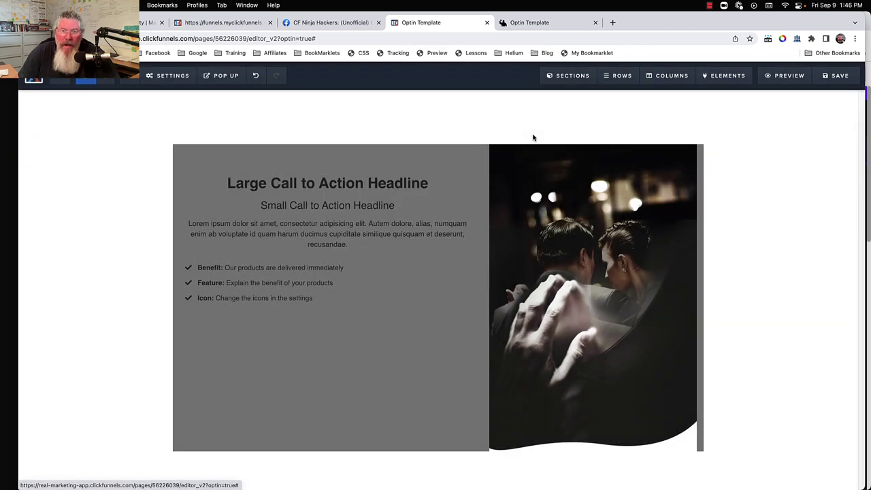
pyautogui.click(361, 53)
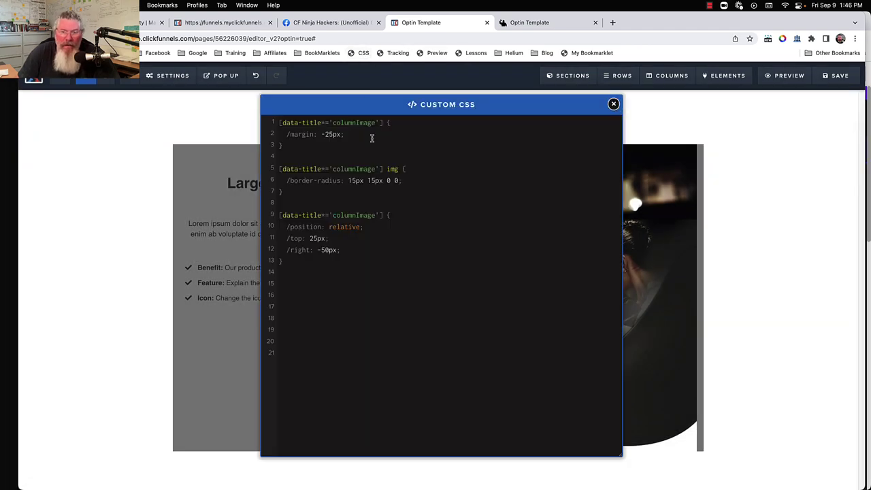
# - Move and narrow the Custom CSS panel, then uncomment the columnImage margin: -25px rule
pyautogui.moveTo(463, 107); pyautogui.dragTo(244, 89)
pyautogui.moveTo(436, 431); pyautogui.dragTo(270, 425)
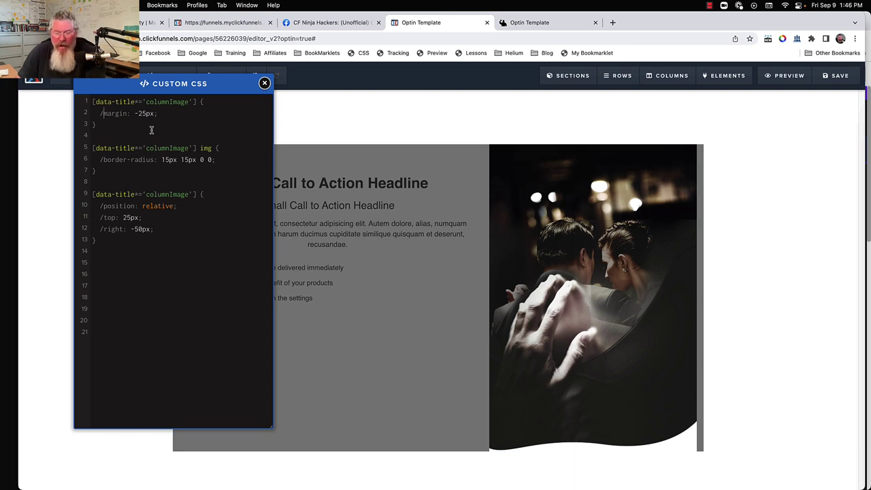
pyautogui.press('BackSpace')
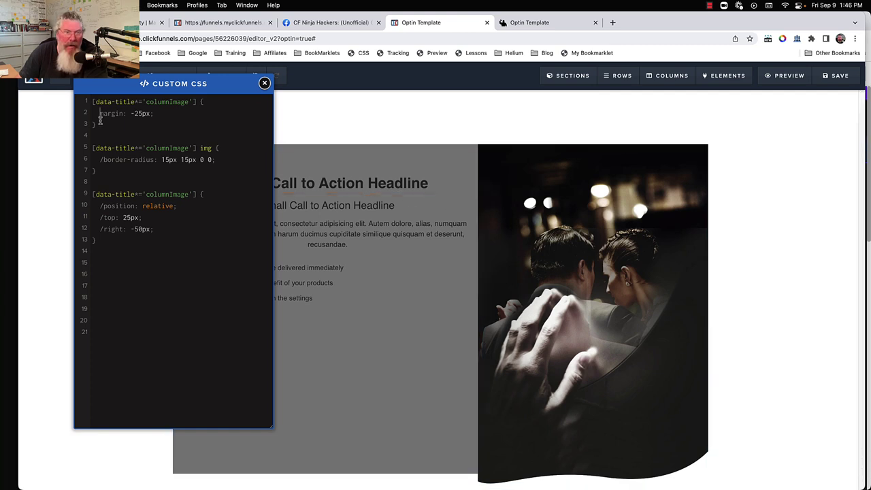
pyautogui.write('/')
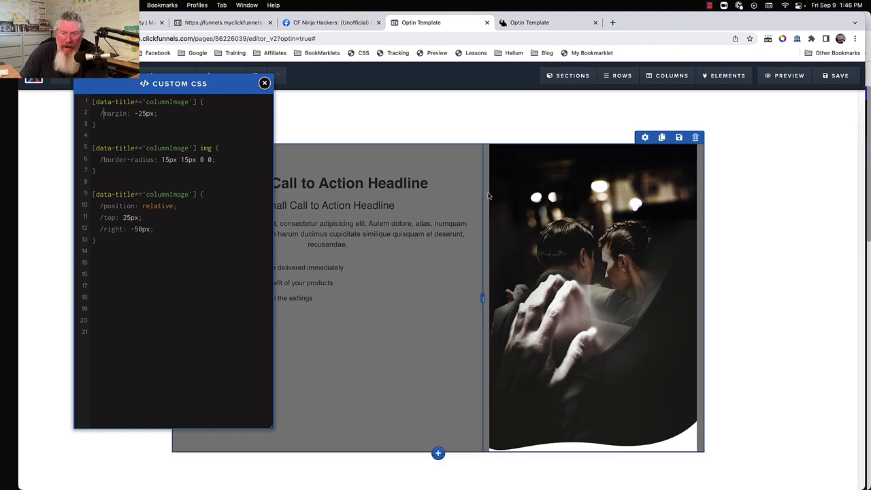
pyautogui.click(105, 114)
pyautogui.press('BackSpace')
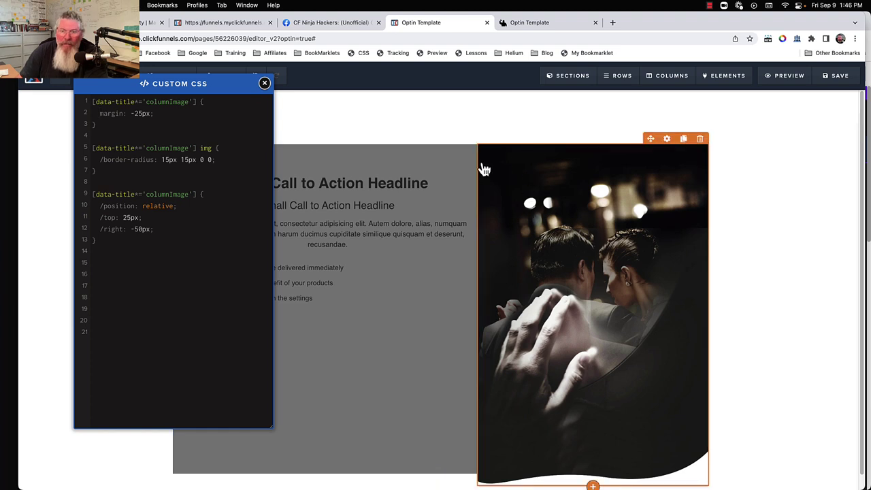
# - Try a -25 top margin in the image column's settings, then return it to 0
pyautogui.click(666, 145)
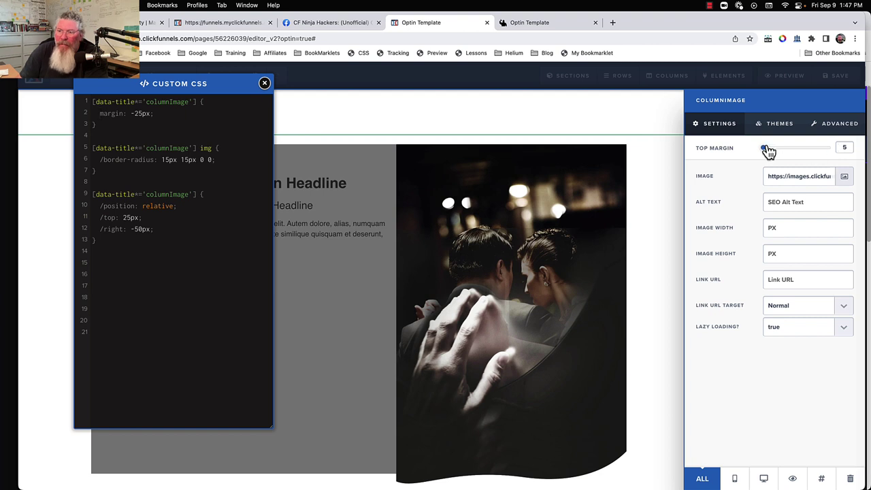
pyautogui.moveTo(764, 149); pyautogui.dragTo(780, 148)
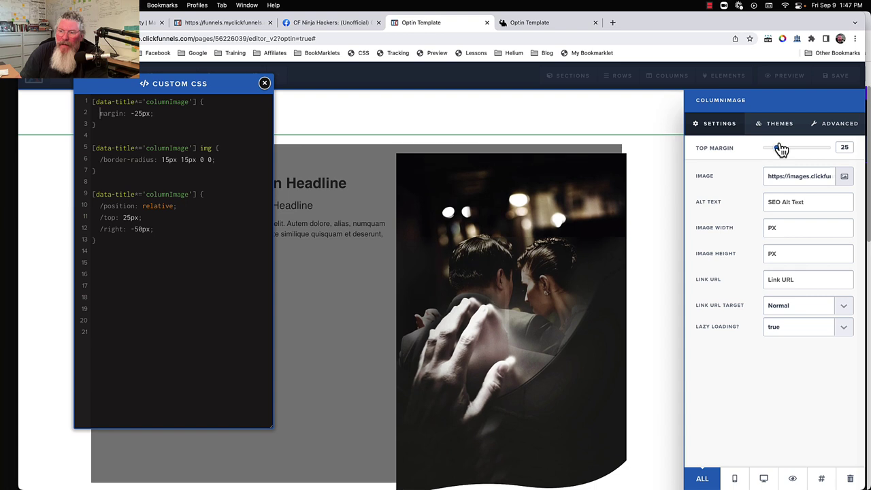
pyautogui.click(839, 147)
pyautogui.write('-')
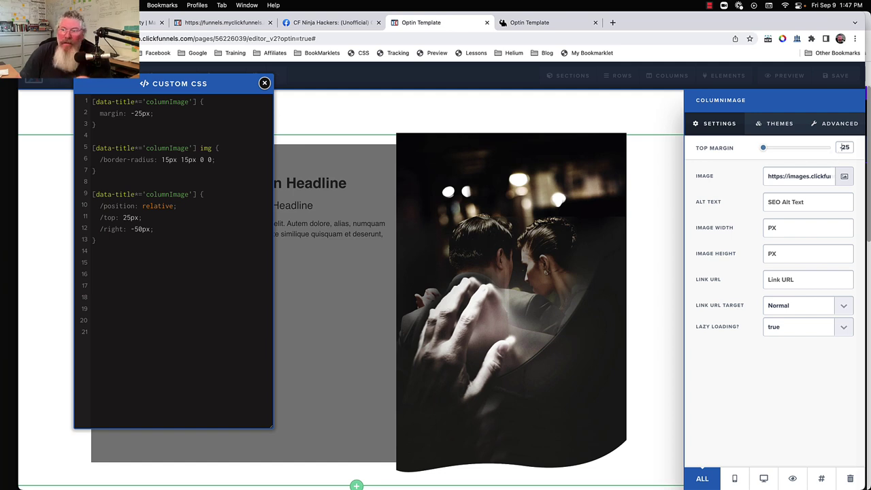
pyautogui.moveTo(766, 149); pyautogui.dragTo(738, 154)
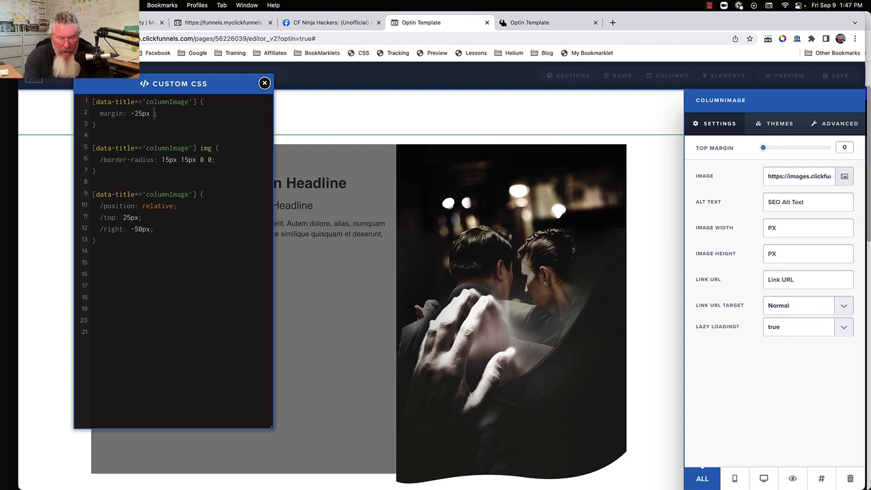
# - Add !important to the -25px margin and enable the border-radius: 15px 15px 0 0 rule
pyautogui.write('!')
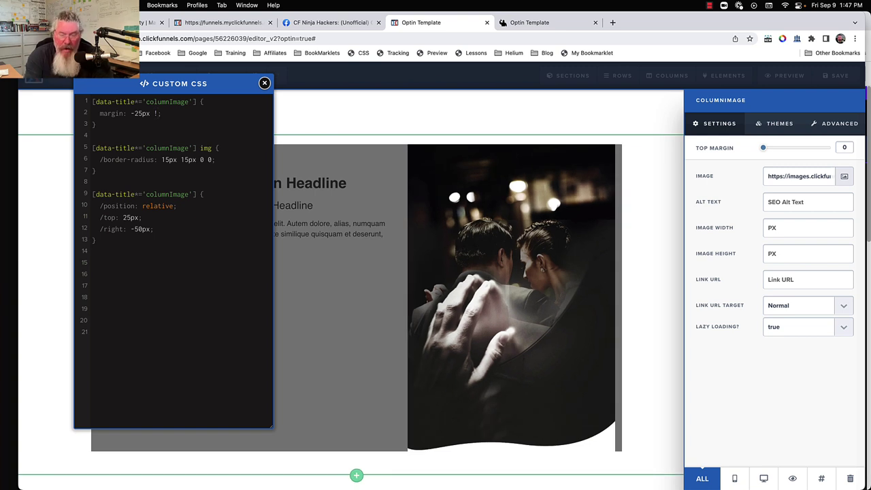
pyautogui.write('importan')
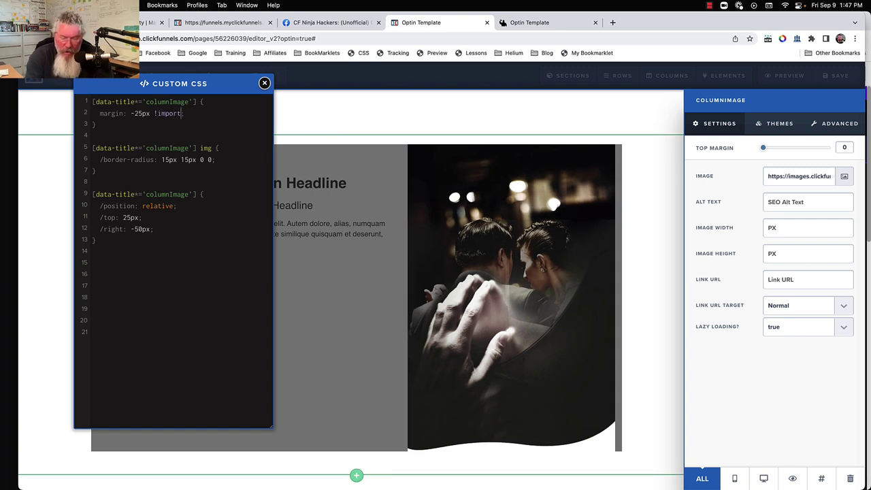
pyautogui.write('t')
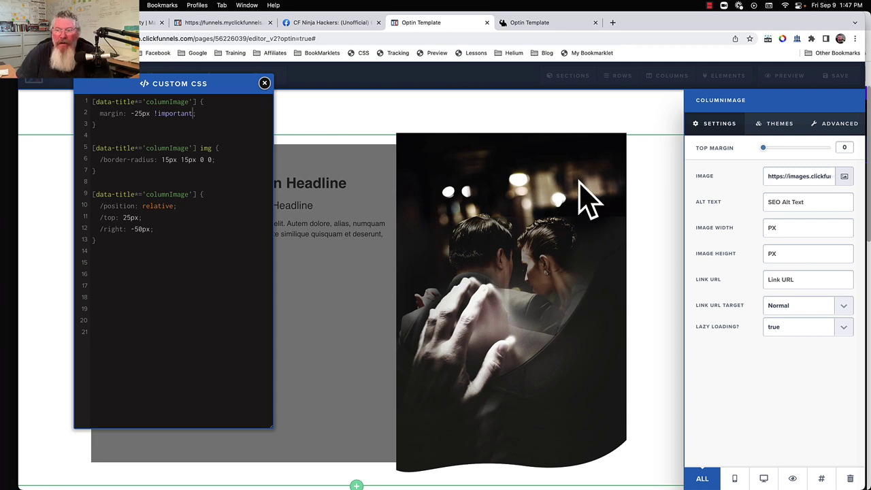
pyautogui.click(670, 179)
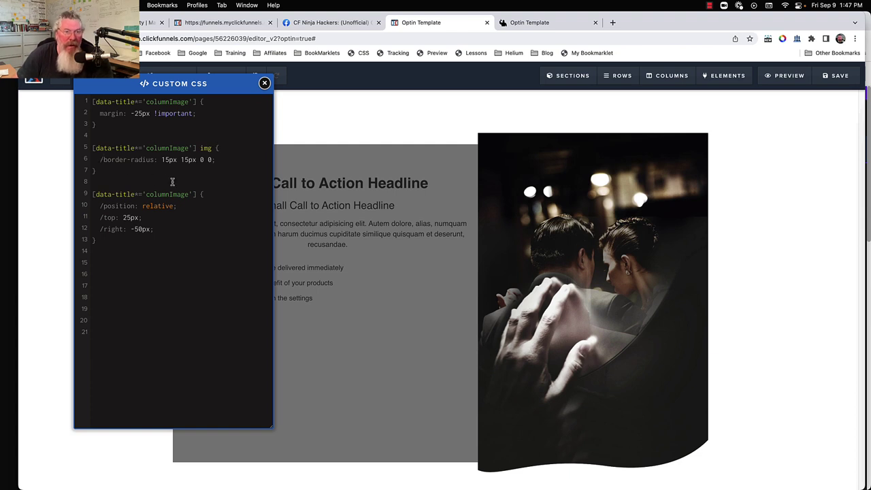
pyautogui.press('BackSpace')
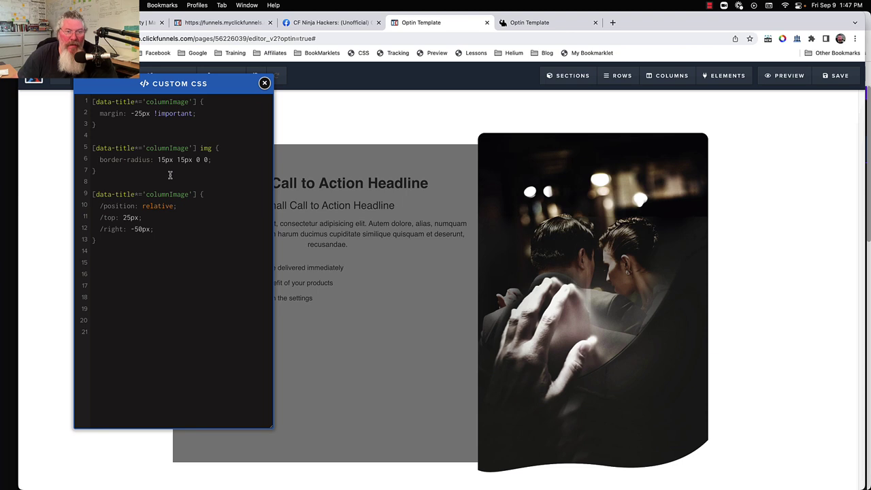
pyautogui.doubleClick(202, 148)
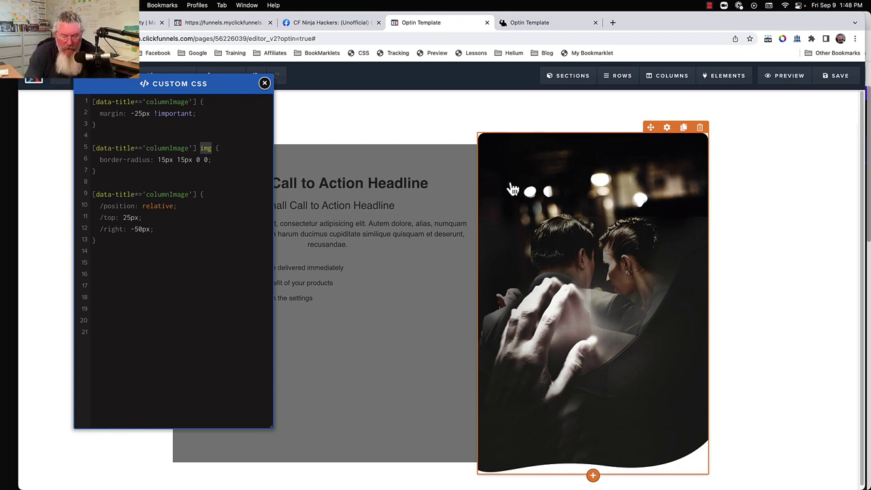
# - Inspect the photo's img element in DevTools and disable its inline 15px border-radius
pyautogui.press('super+shift+c')
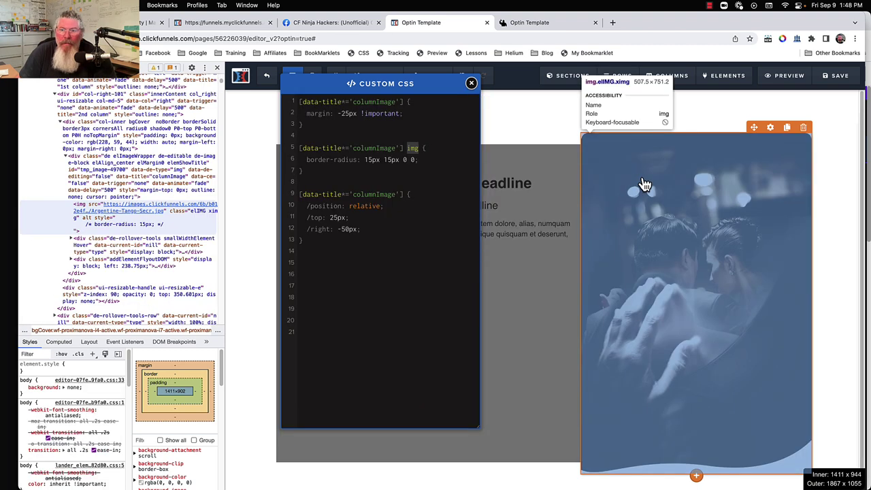
pyautogui.click(644, 183)
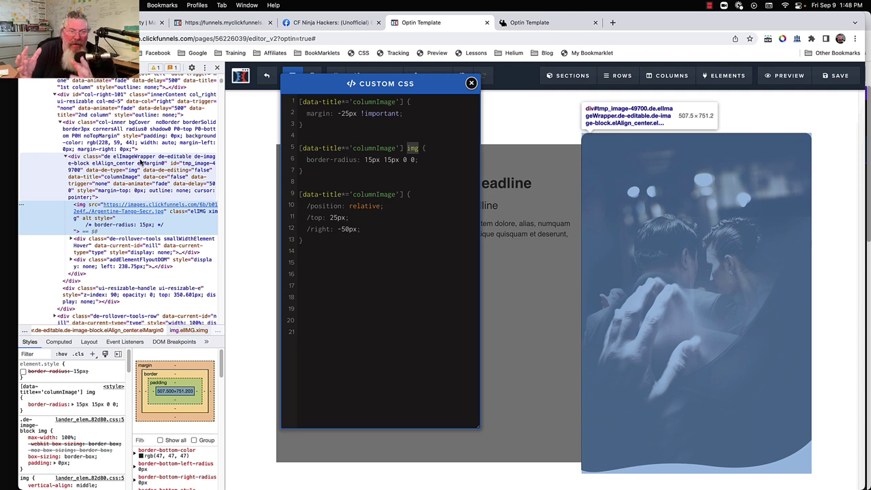
pyautogui.moveTo(126, 211)
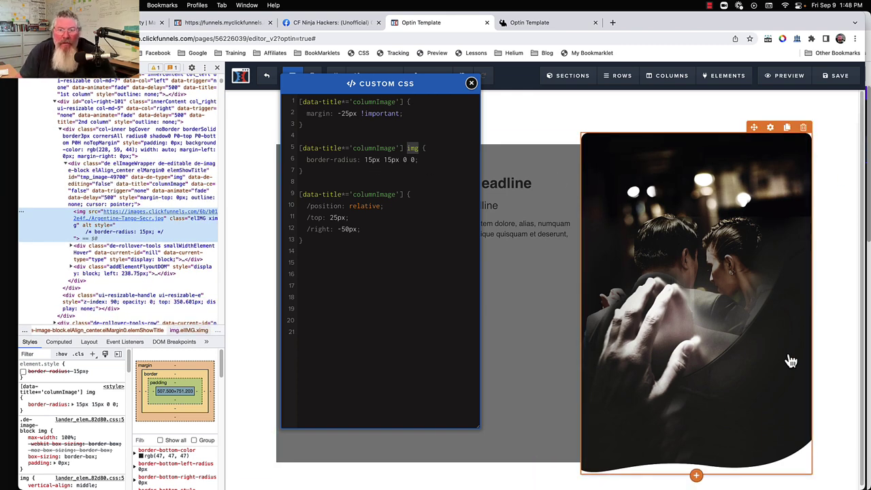
# - Comment out the -25px margin rule and the 15px border-radius rule in the custom CSS
pyautogui.click(340, 116)
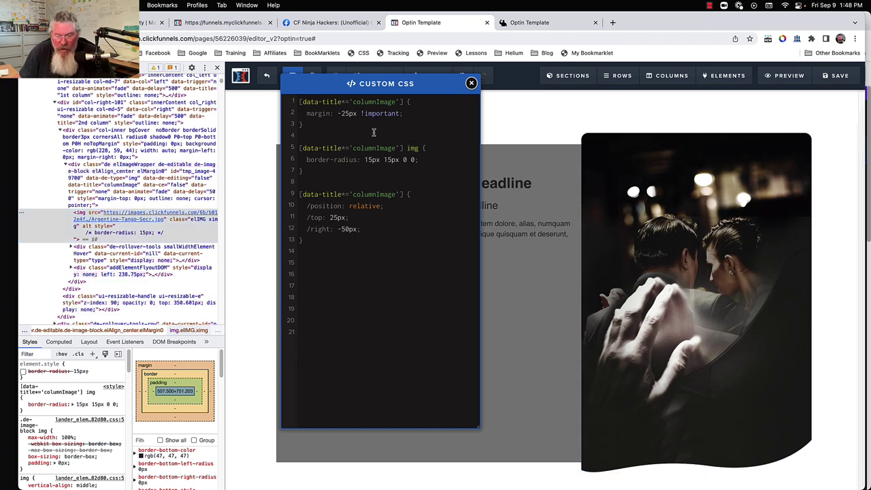
pyautogui.write('/')
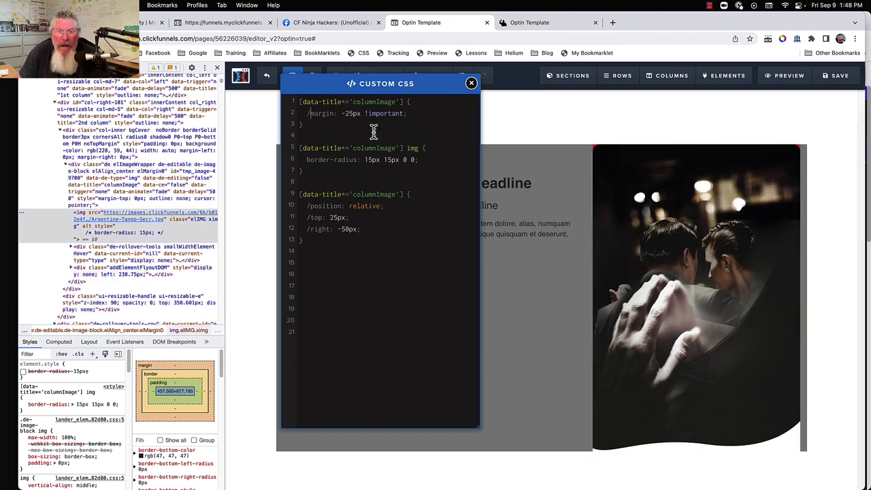
pyautogui.click(306, 159)
pyautogui.write('/')
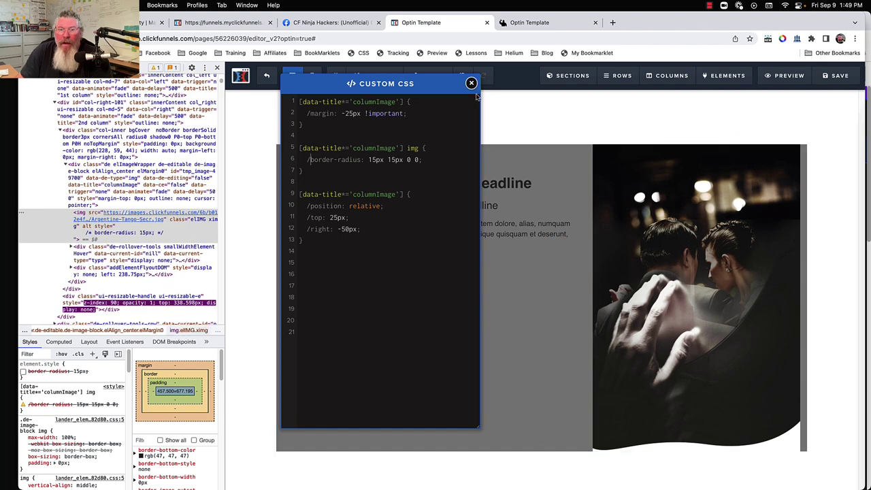
pyautogui.moveTo(413, 82); pyautogui.dragTo(369, 77)
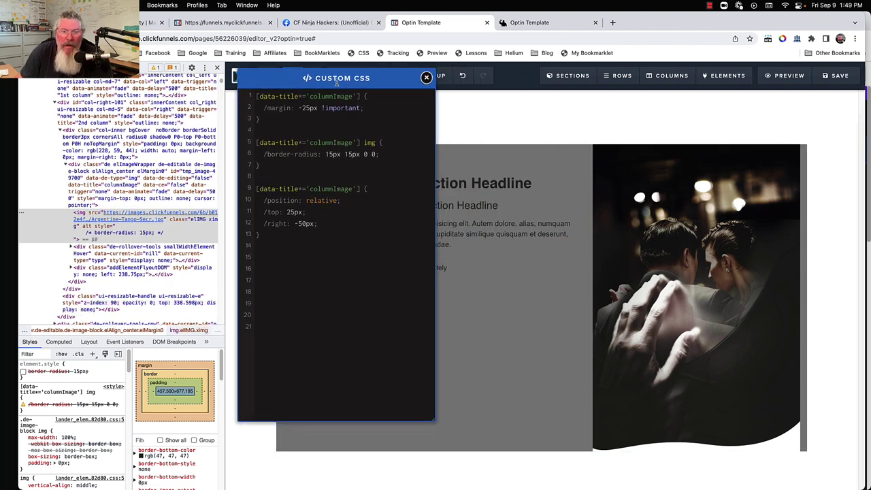
pyautogui.moveTo(360, 190); pyautogui.dragTo(256, 190)
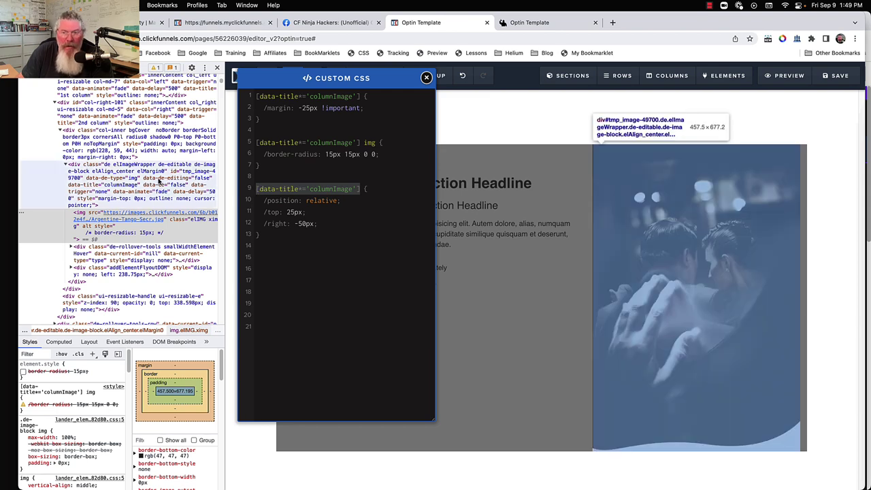
# - Re-enable position: relative on columnImage and set its top offset to -25px
pyautogui.click(266, 202)
pyautogui.press('BackSpace')
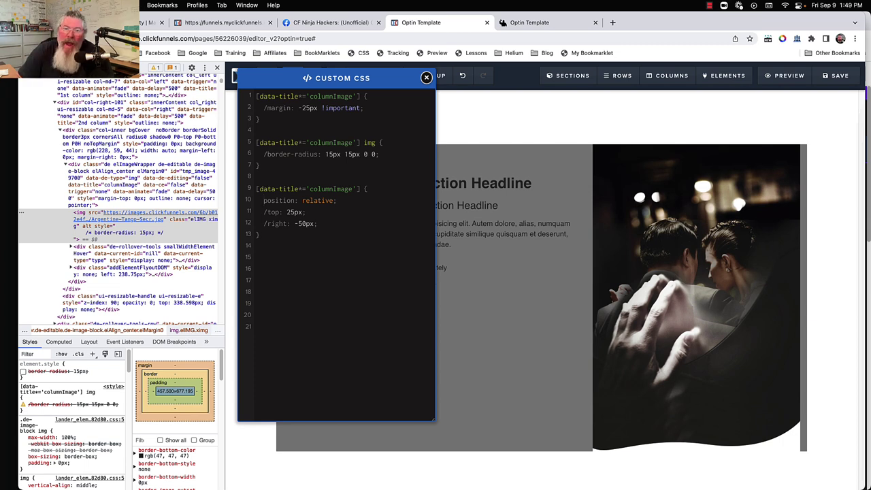
pyautogui.click(268, 213)
pyautogui.press('BackSpace')
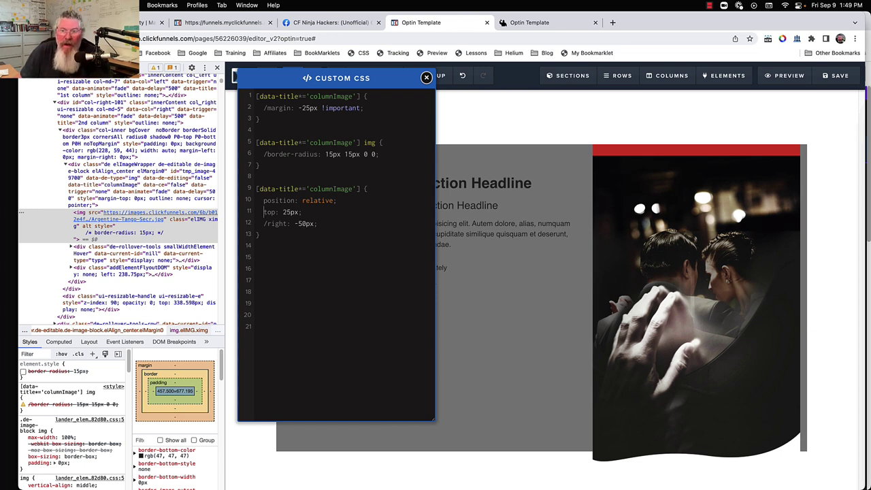
pyautogui.click(283, 212)
pyautogui.write('-')
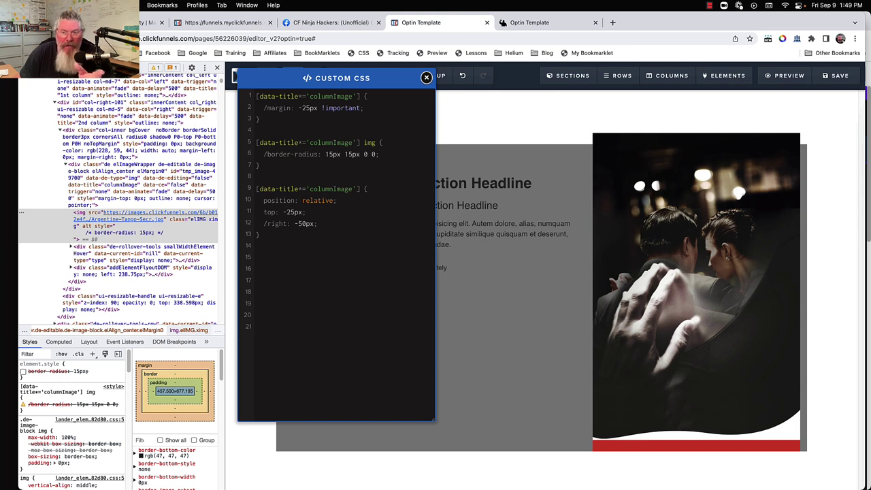
# - Re-enable the right offset and change its value from 50 to 25
pyautogui.click(284, 212)
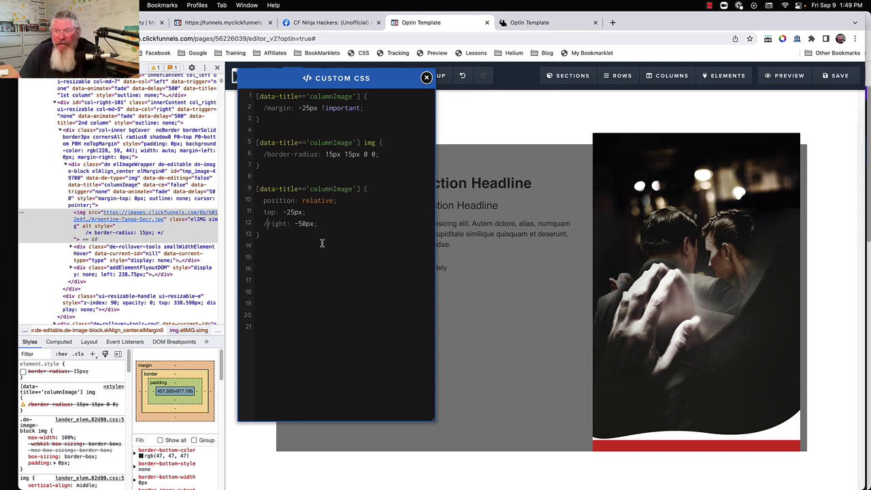
pyautogui.press('BackSpace')
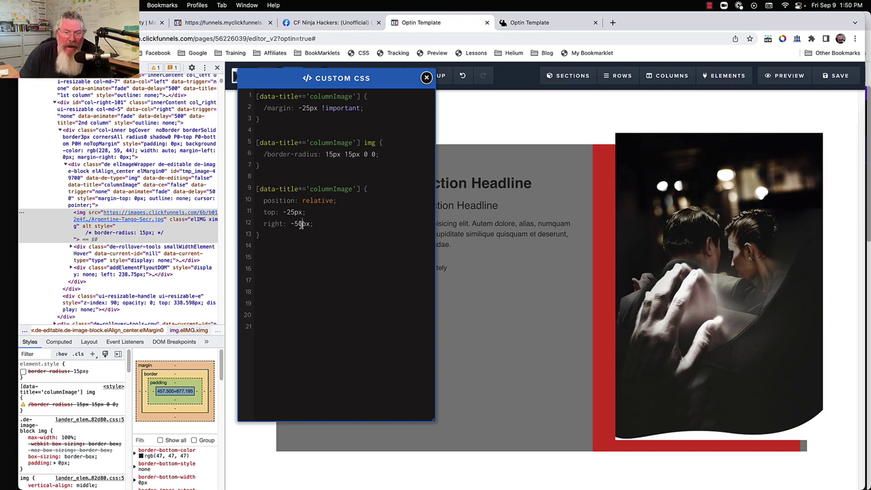
pyautogui.moveTo(303, 224); pyautogui.dragTo(295, 223)
pyautogui.write('2')
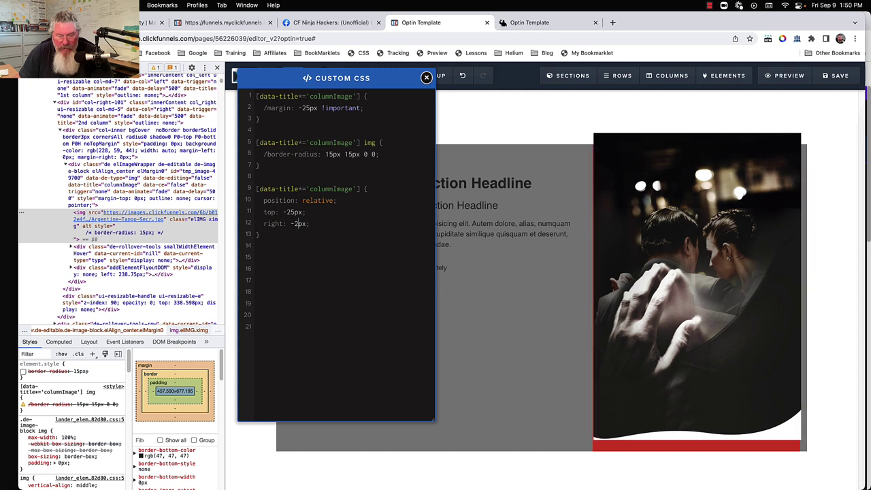
pyautogui.write('5')
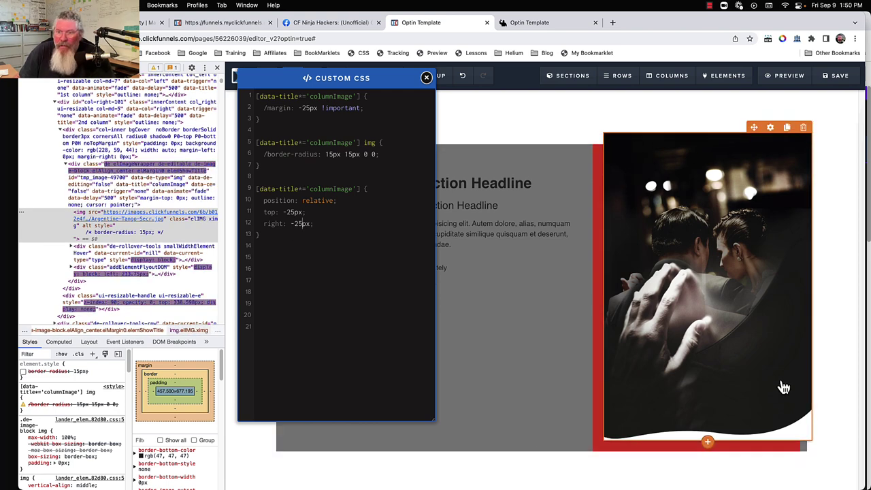
# - Make the 2nd column's red background fully transparent by setting its alpha to 0
pyautogui.click(675, 77)
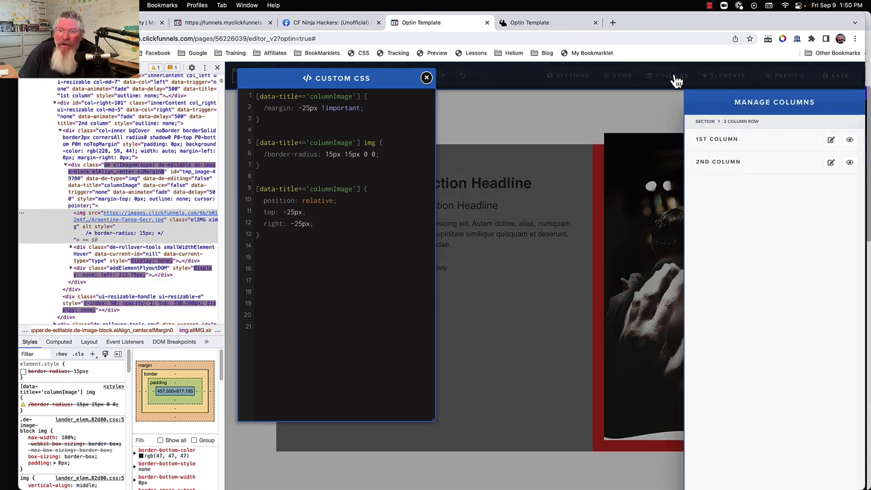
pyautogui.click(716, 160)
pyautogui.click(775, 224)
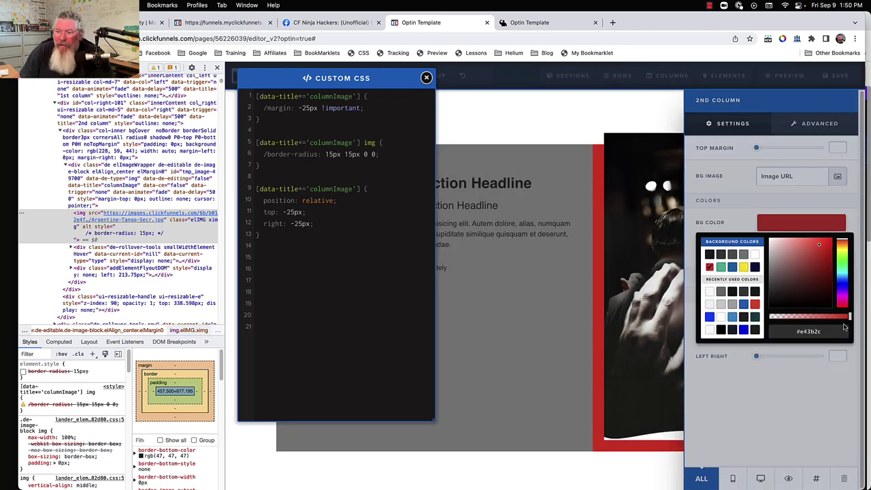
pyautogui.moveTo(847, 318); pyautogui.dragTo(769, 320)
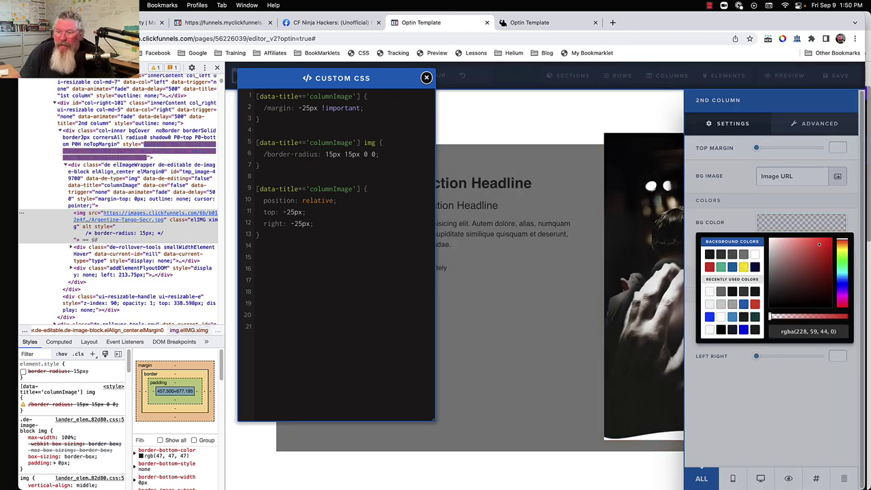
pyautogui.click(579, 302)
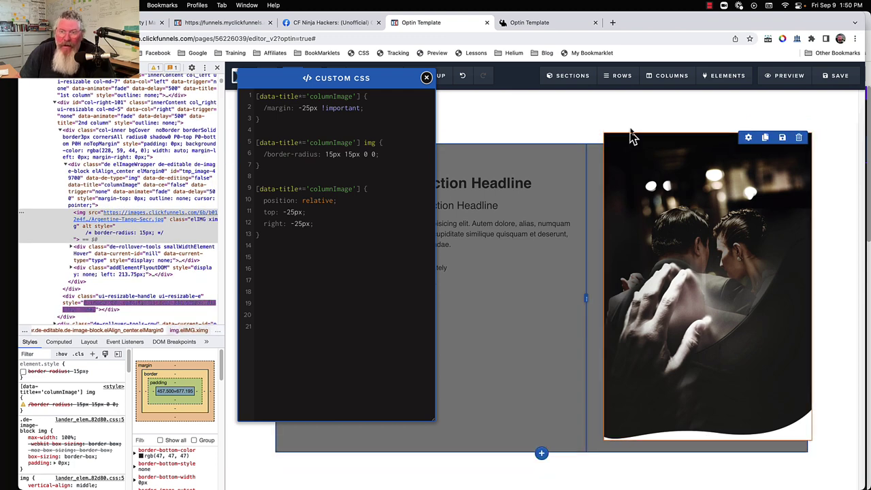
# - Set the 2 Column Row's background colour to white
pyautogui.moveTo(614, 87)
pyautogui.click(608, 112)
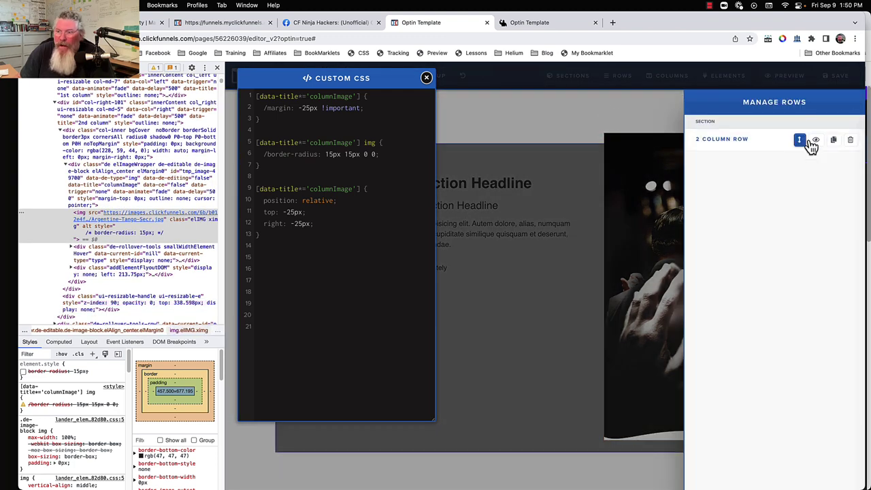
pyautogui.click(732, 141)
pyautogui.click(797, 224)
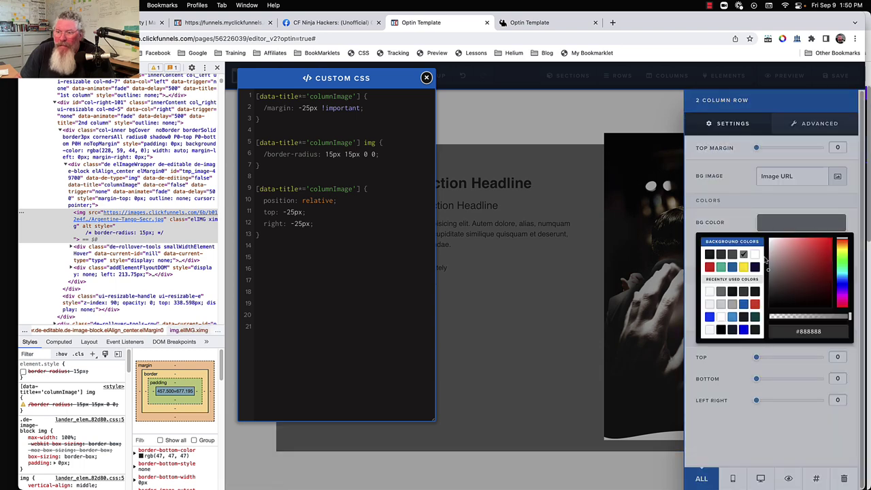
pyautogui.click(753, 256)
pyautogui.click(510, 321)
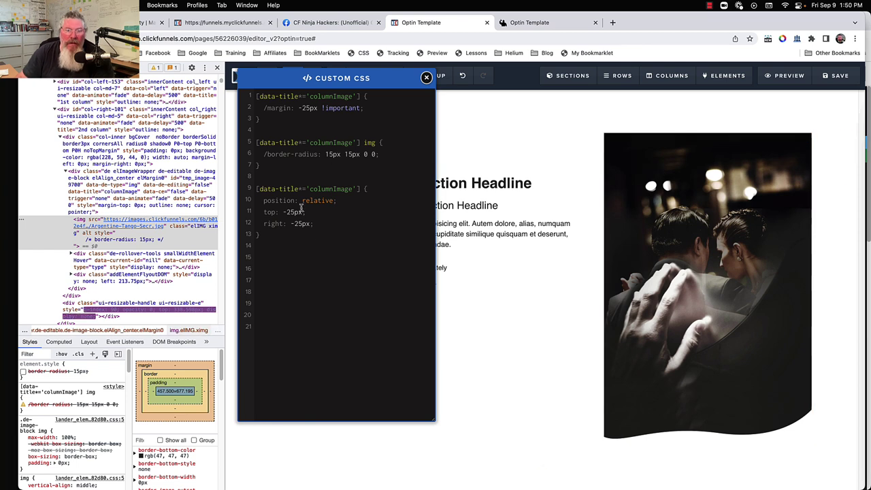
# - Change both columnImage offsets to -50px and swap top/right for bottom/left
pyautogui.moveTo(286, 212); pyautogui.dragTo(293, 213)
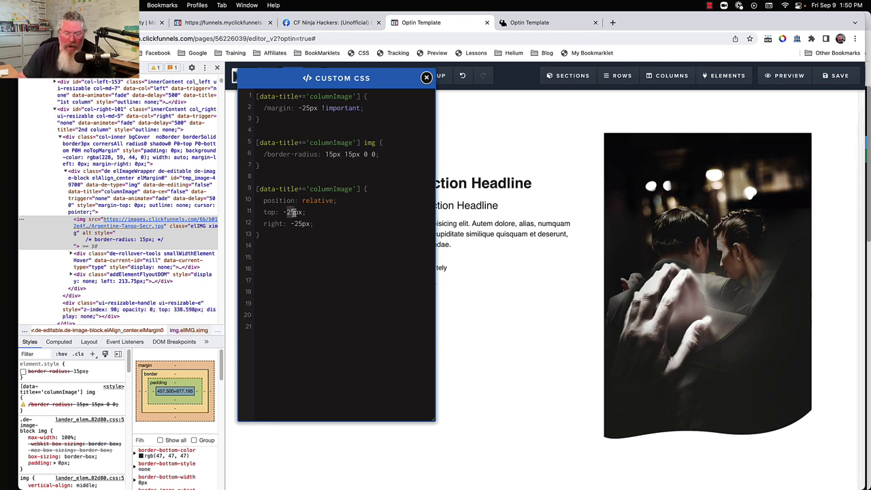
pyautogui.write('50')
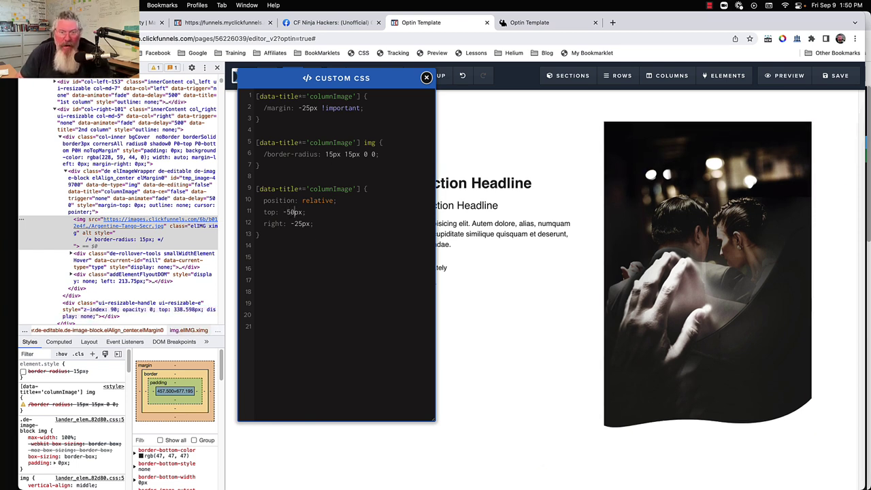
pyautogui.moveTo(293, 223); pyautogui.dragTo(302, 224)
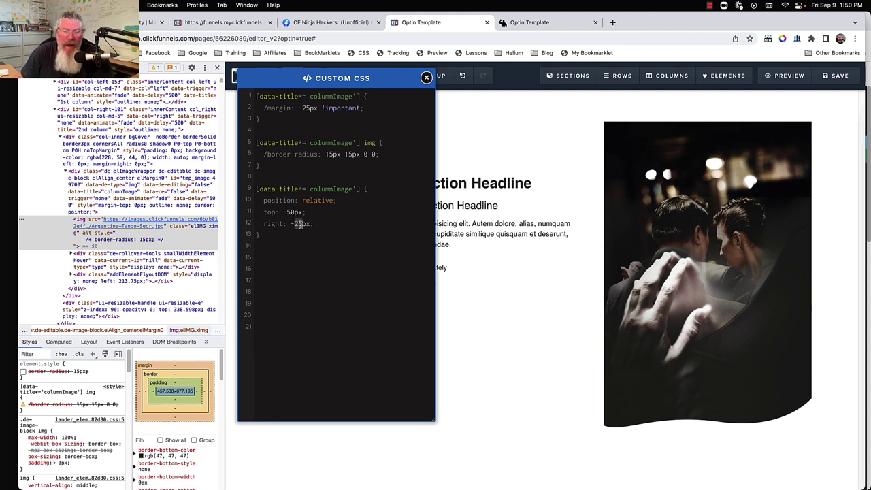
pyautogui.write('50')
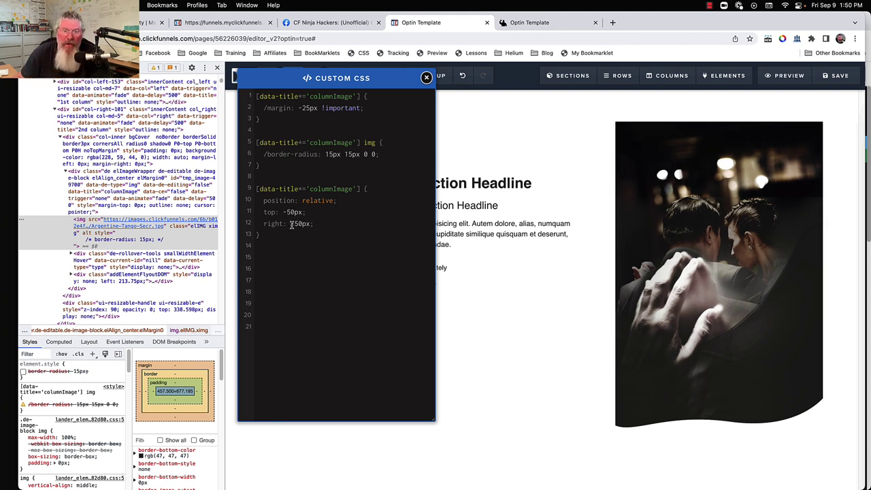
pyautogui.moveTo(283, 224); pyautogui.dragTo(264, 226)
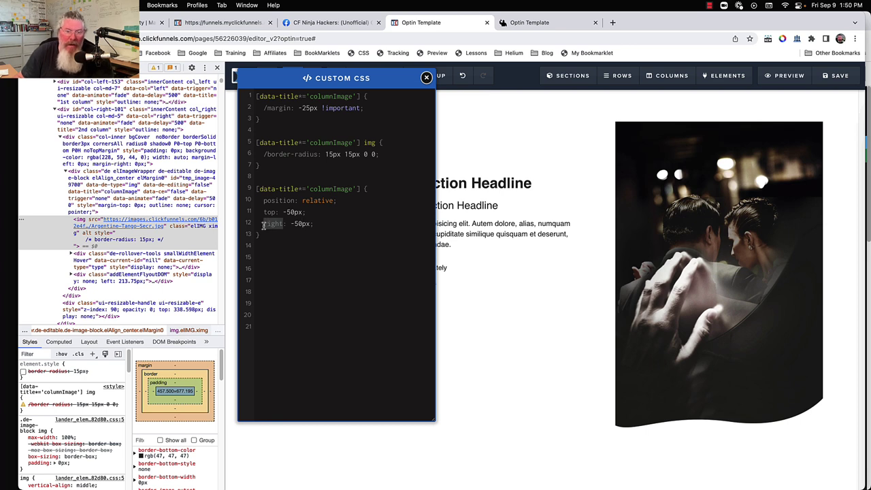
pyautogui.write('left')
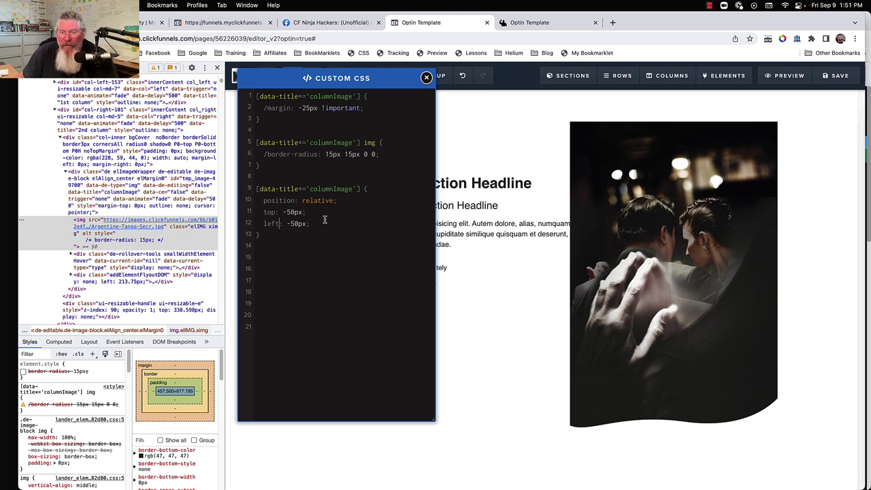
pyautogui.moveTo(276, 212); pyautogui.dragTo(264, 213)
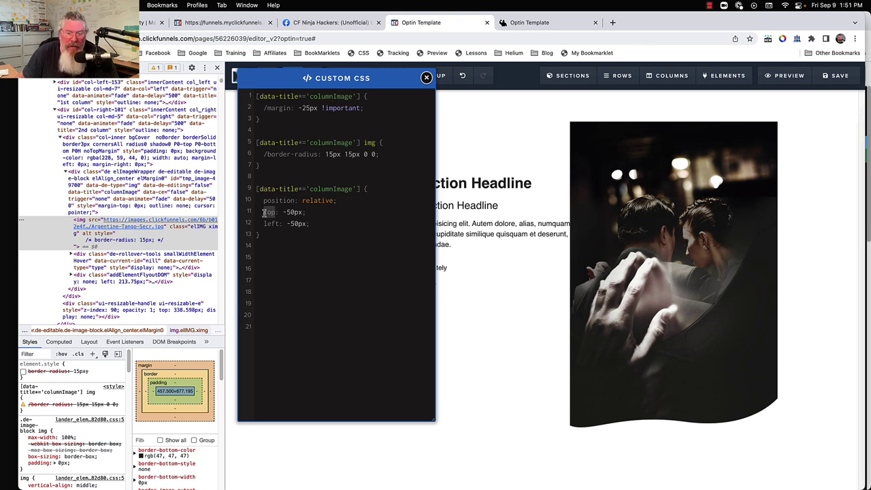
pyautogui.write('bottom')
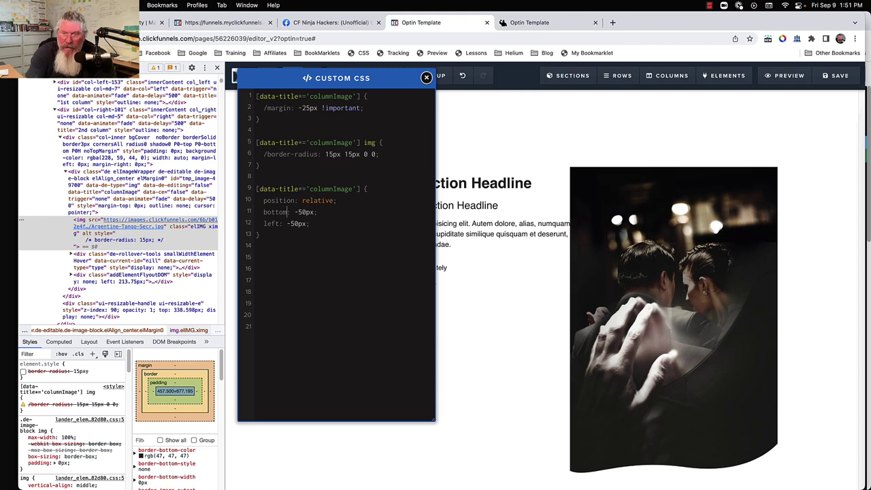